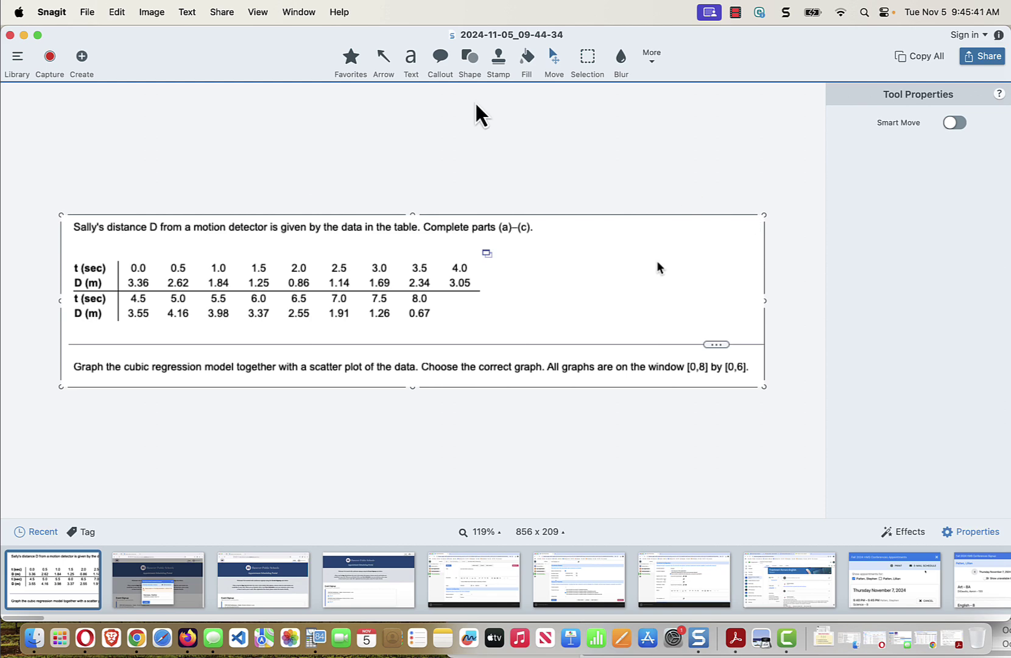
# Switch from Snagit to the TI-SmartView CE emulator with Cmd+Tab.
pyautogui.press('cmd+Tab')
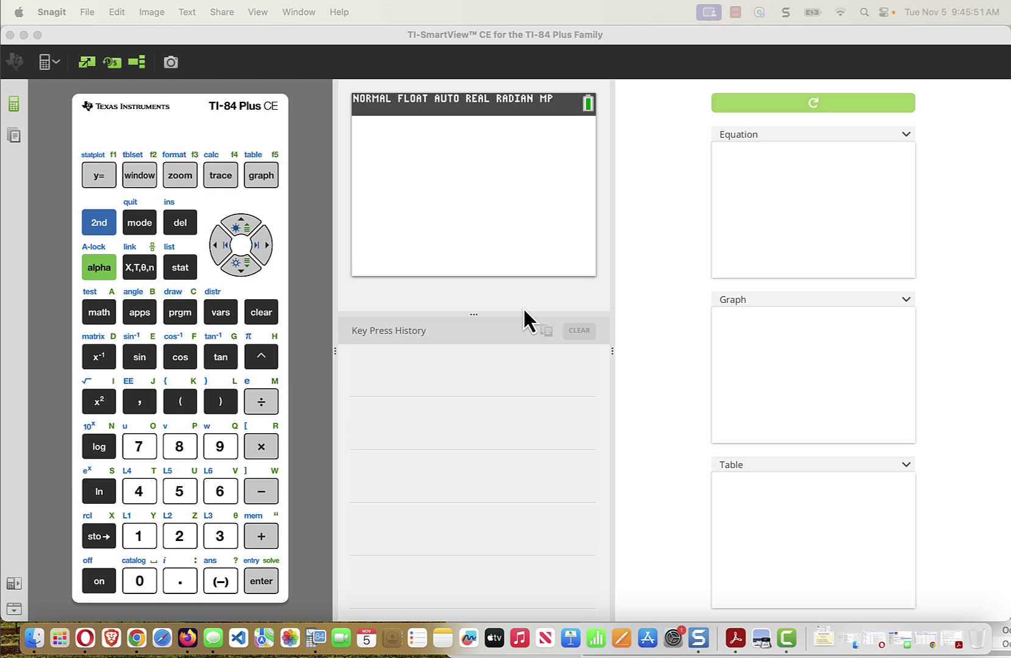
# Open the STAT Edit list editor, which shows L1 (1.5–6) and L2 (2420–6355).
pyautogui.click(183, 274)
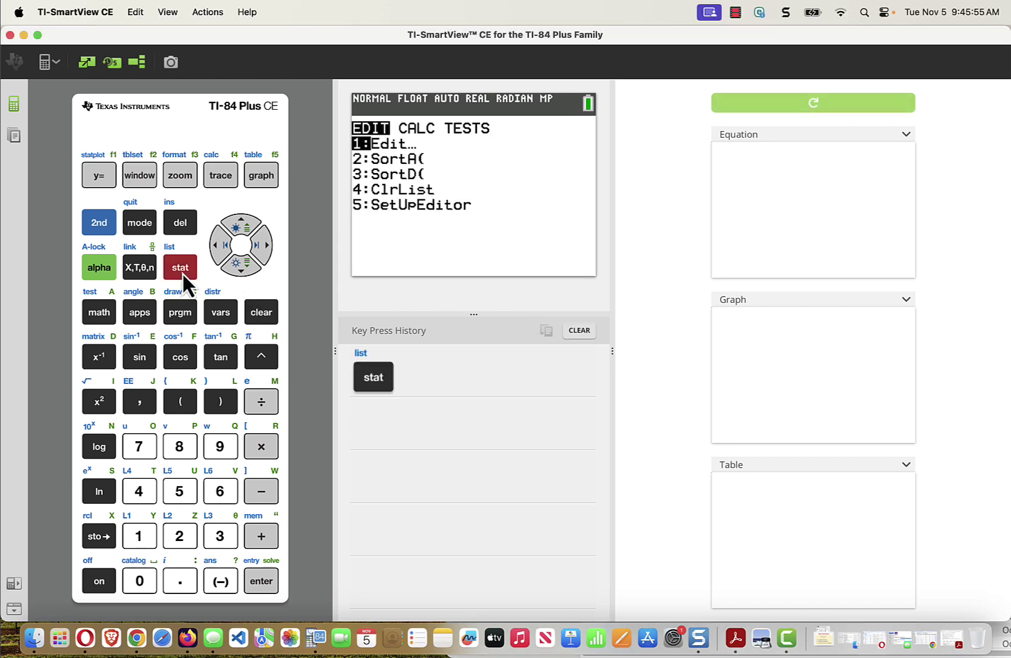
pyautogui.click(145, 536)
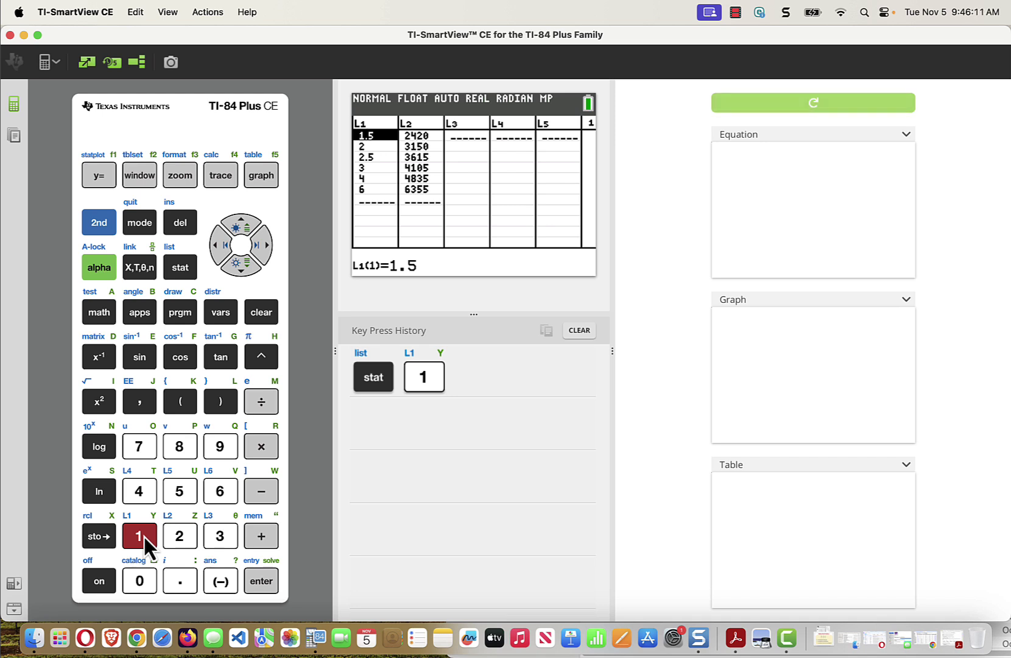
# Clear the L1 and L2 columns from their headers, then return to L1's first entry.
pyautogui.press('Up')
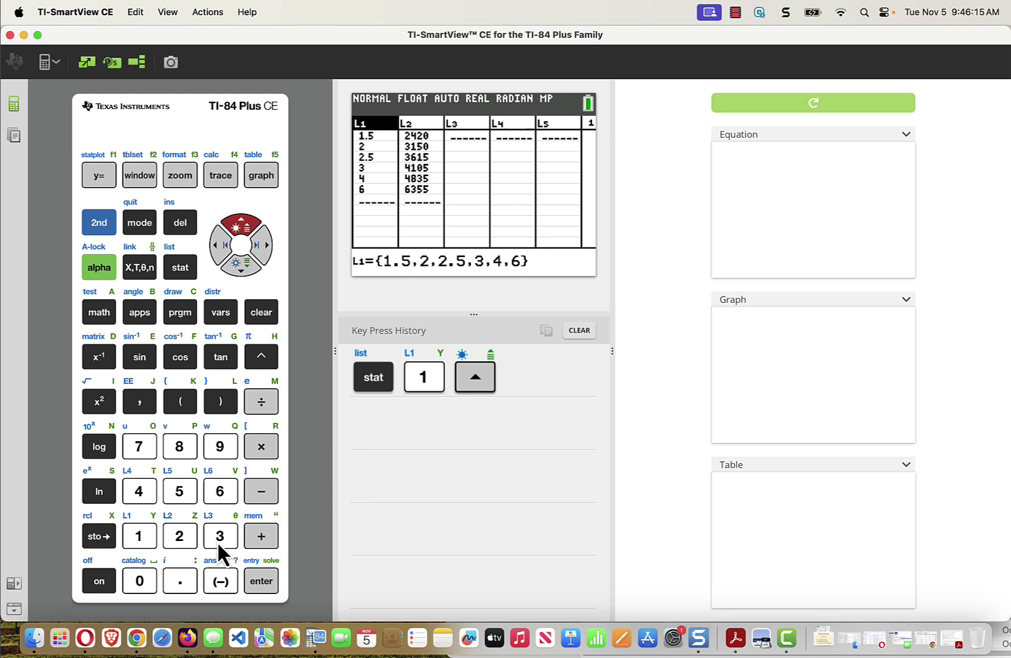
pyautogui.click(268, 318)
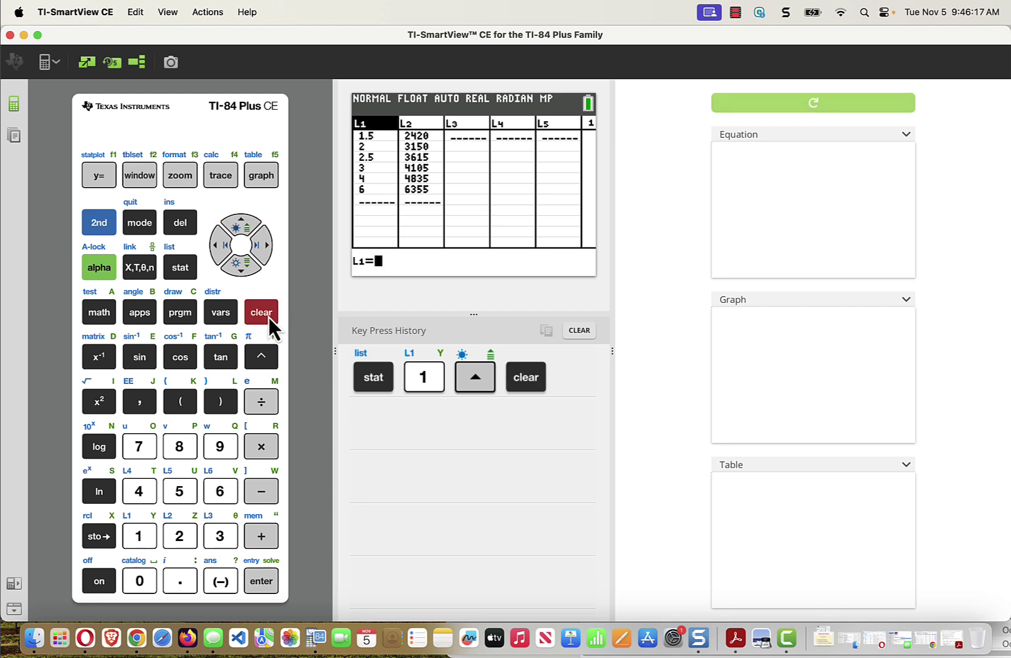
pyautogui.press('Return')
pyautogui.press('Right')
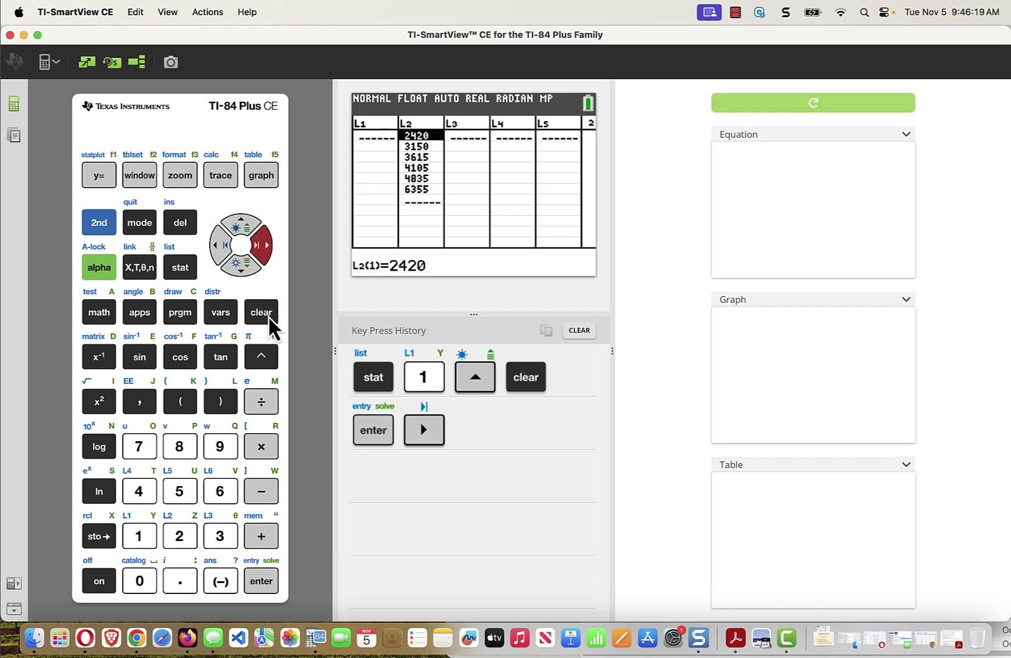
pyautogui.press('Up')
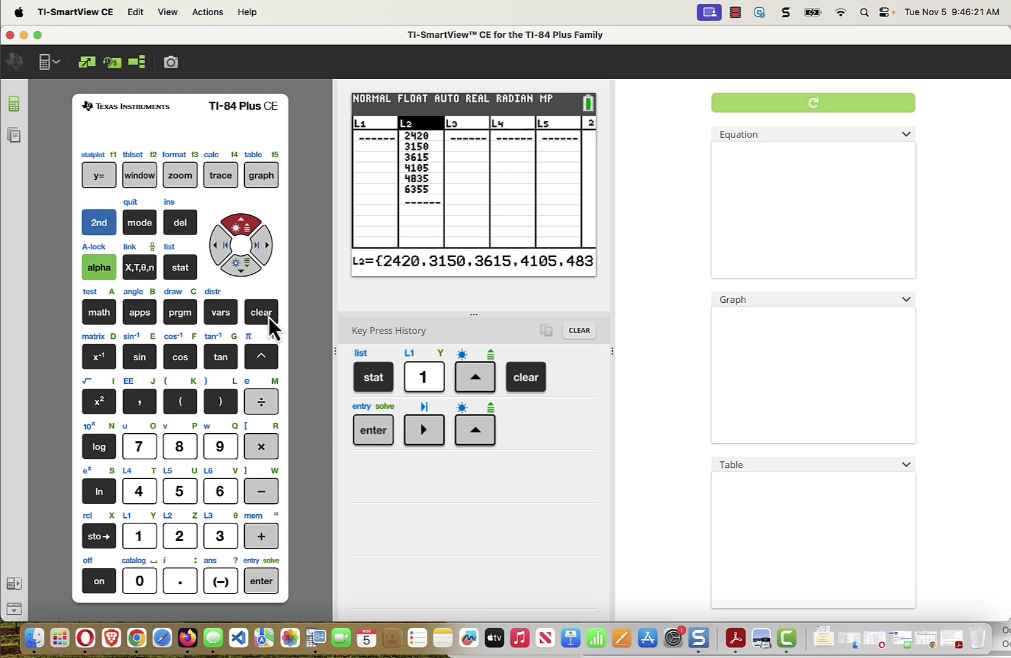
pyautogui.click(269, 318)
pyautogui.press('Return')
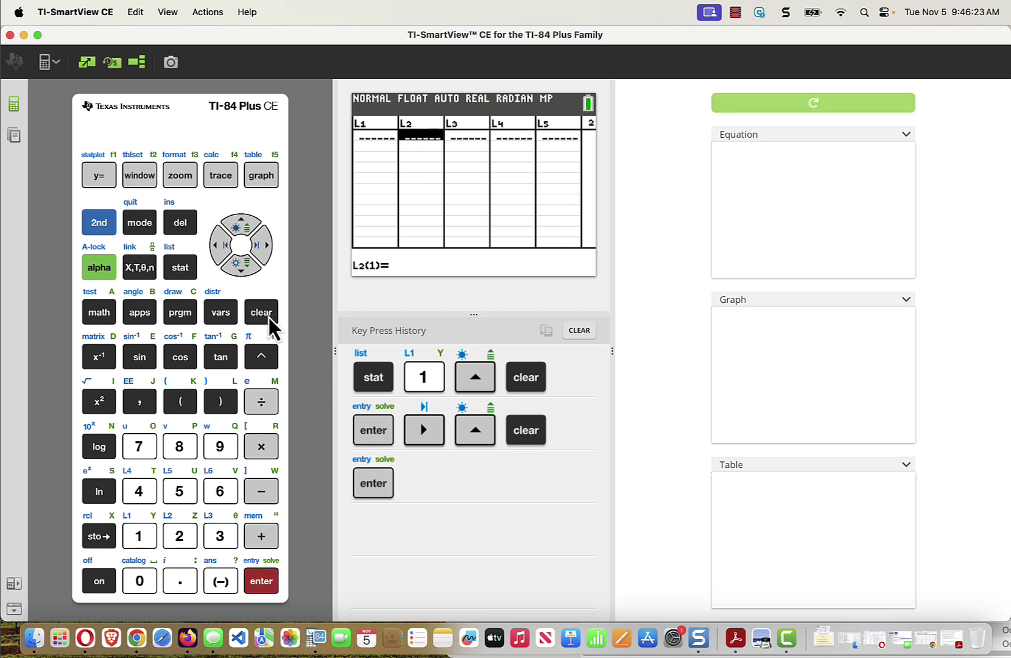
pyautogui.press('Left')
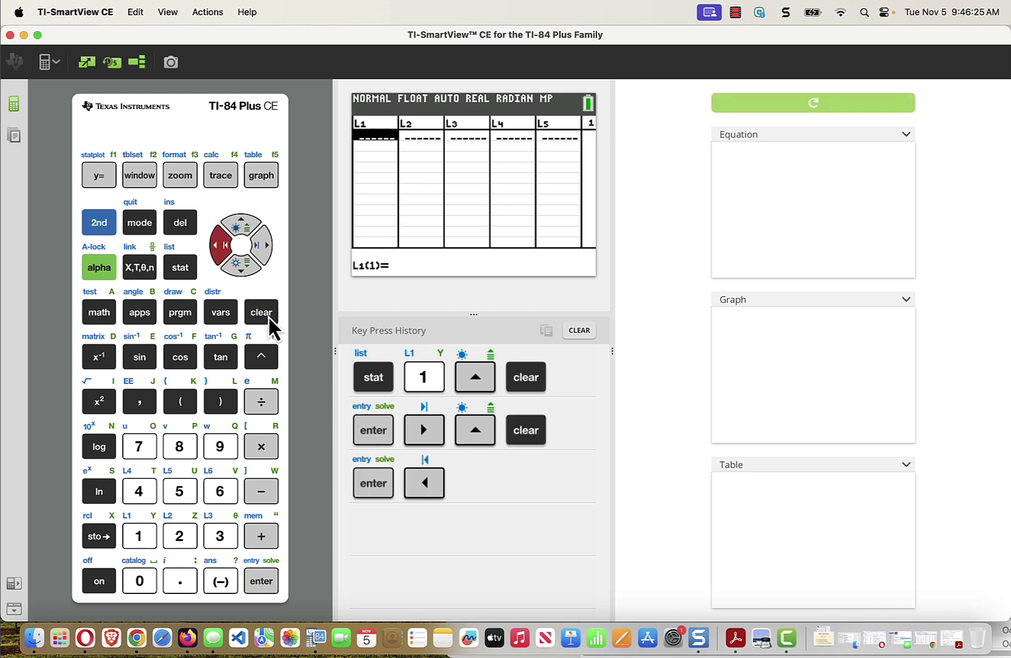
# Enter the times into L1 in 0.5 steps, starting 0, 0.5, 1, 1.5, 2.
pyautogui.press('0')
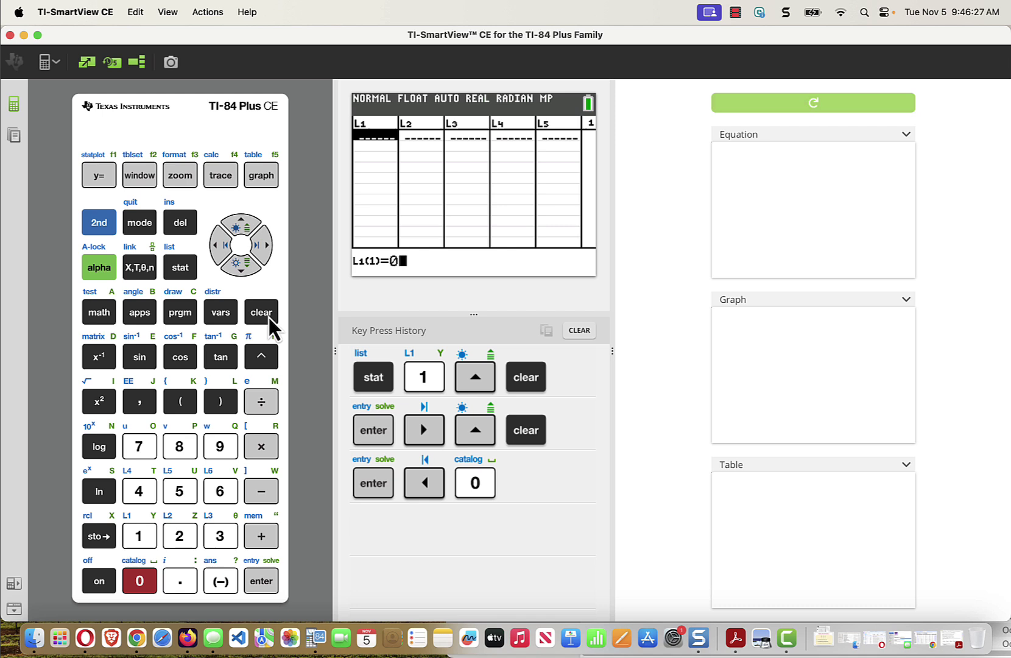
pyautogui.press('Down')
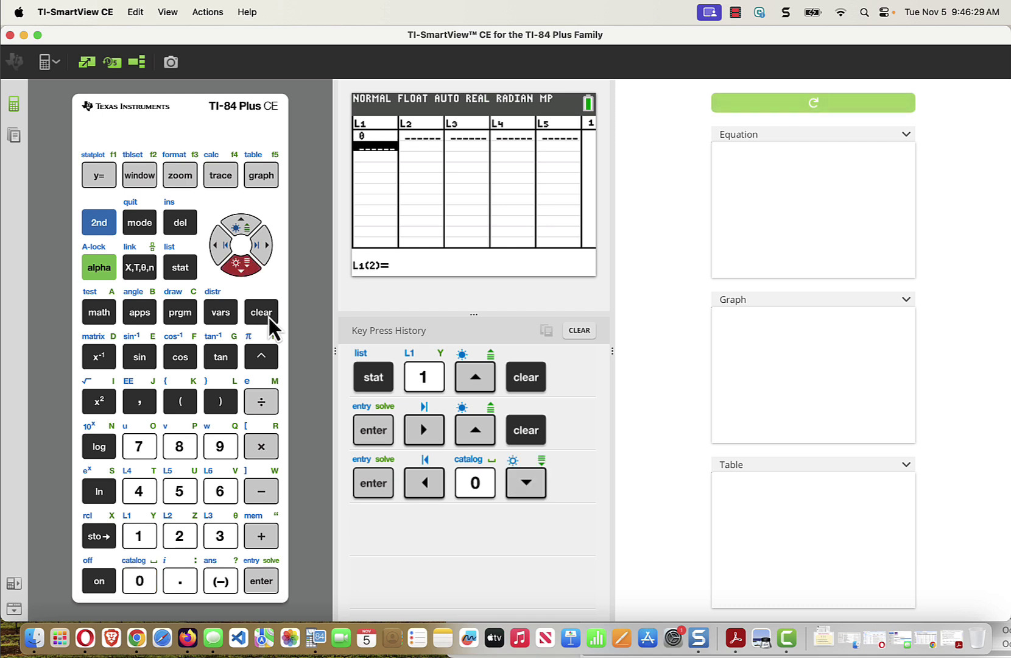
pyautogui.press('.')
pyautogui.press('5')
pyautogui.press('Down')
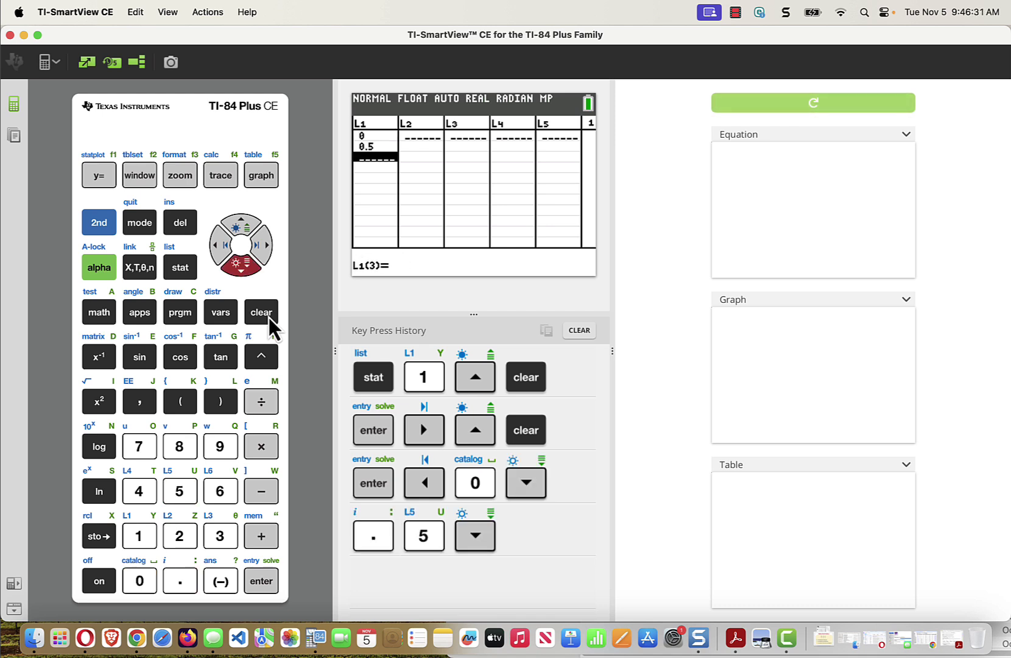
pyautogui.press('1')
pyautogui.press('Down')
pyautogui.press('1')
pyautogui.press('.')
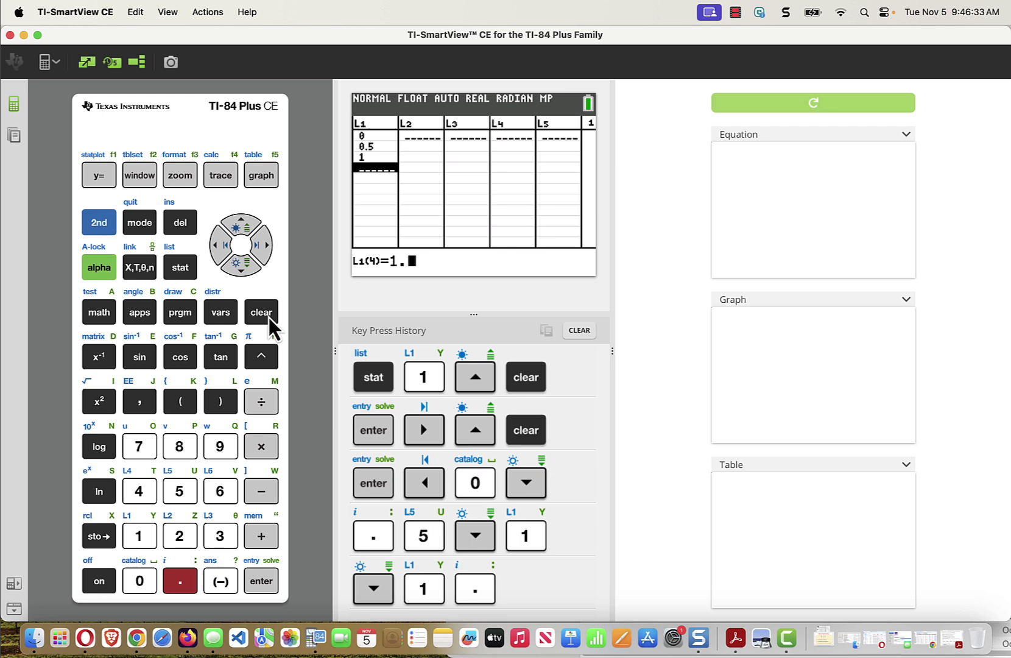
pyautogui.press('5')
pyautogui.press('Down')
pyautogui.press('2')
pyautogui.press('.')
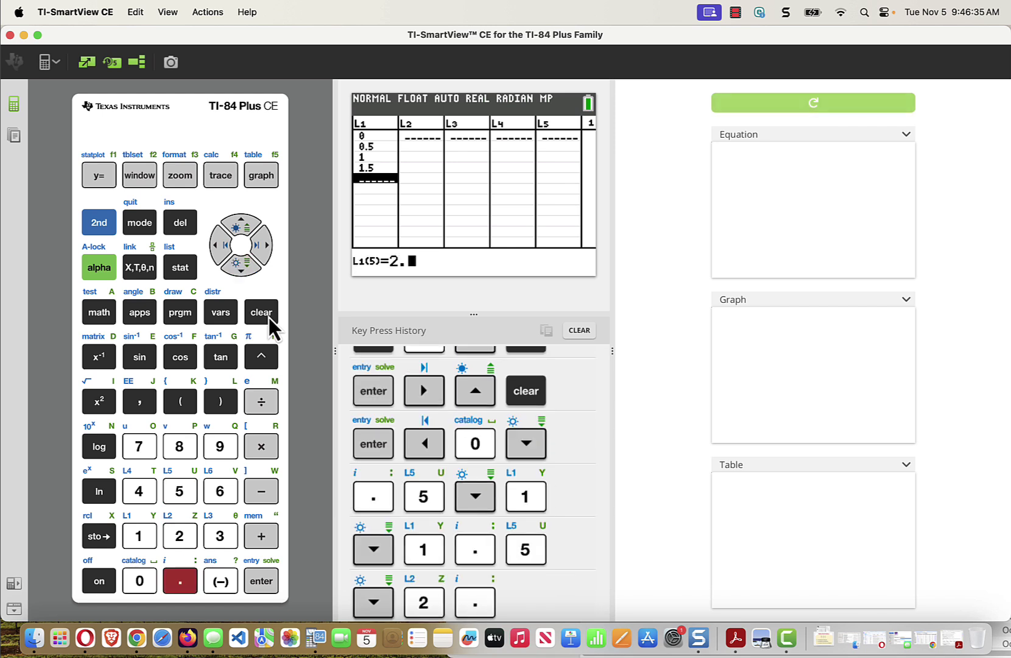
pyautogui.press('0')
pyautogui.press('Down')
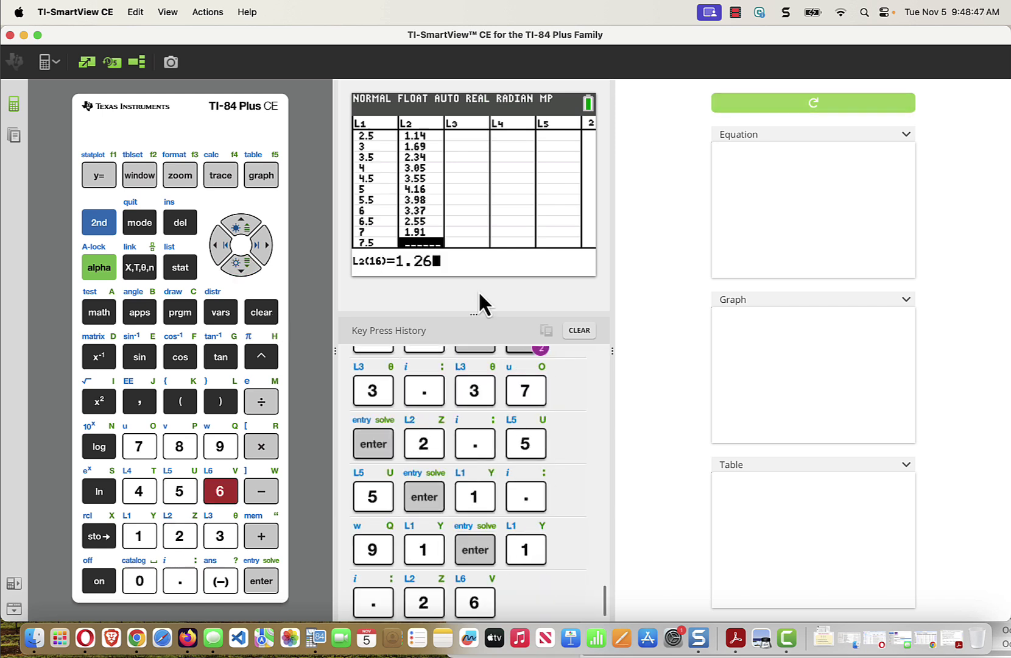
# Enter the distances into L2, finishing with 1.26 and 0.67.
pyautogui.press('Return')
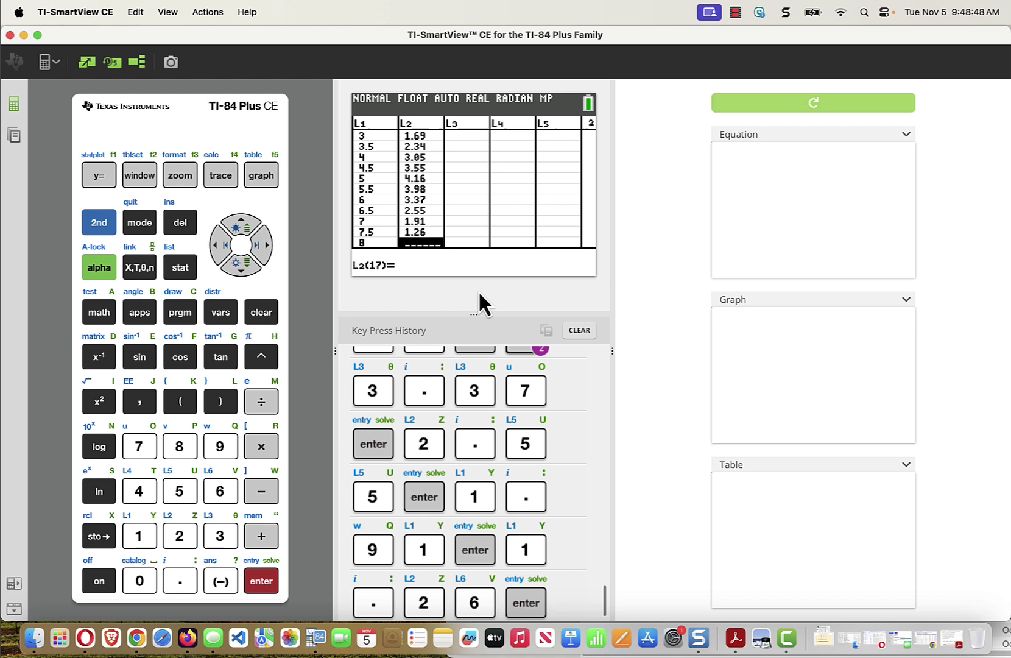
pyautogui.write('0.67')
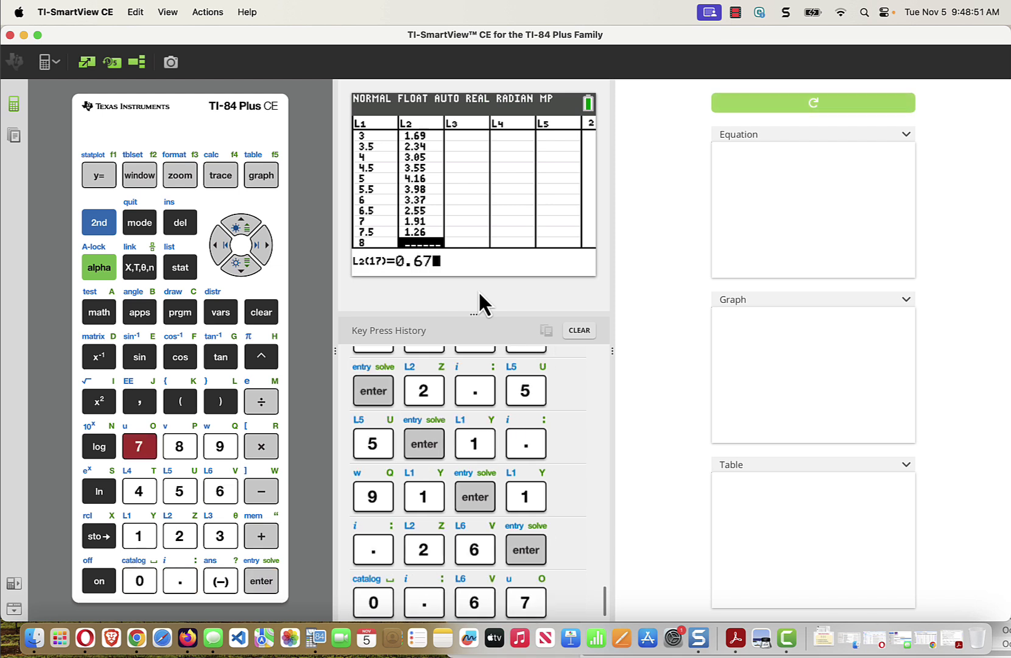
pyautogui.press('Return')
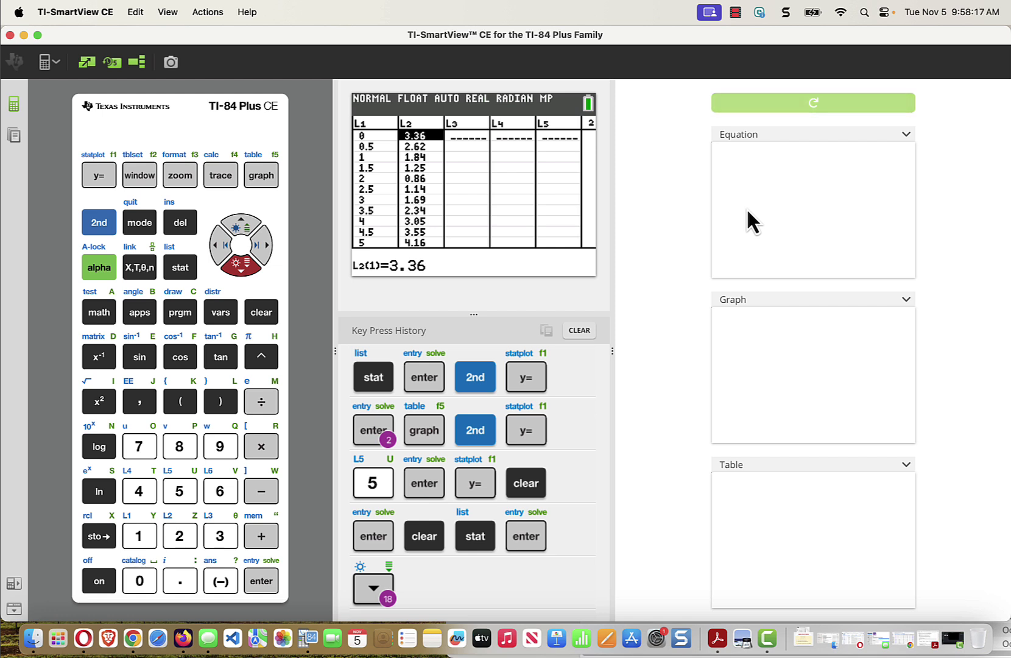
# Run PlotsOff from the STAT PLOT menu to turn off all stat plots.
pyautogui.click(104, 225)
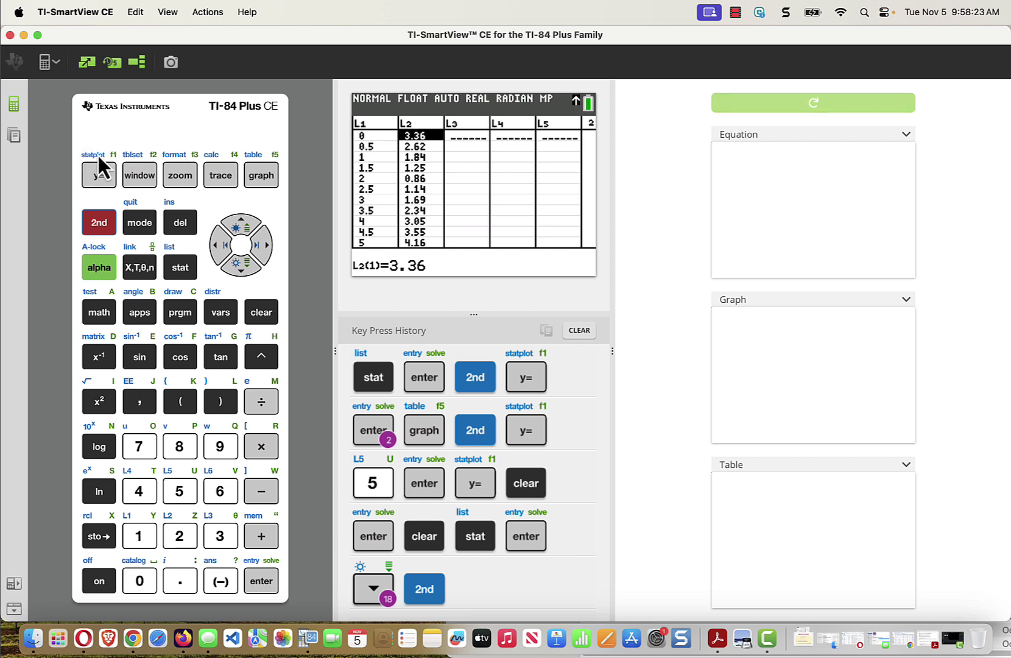
pyautogui.click(105, 177)
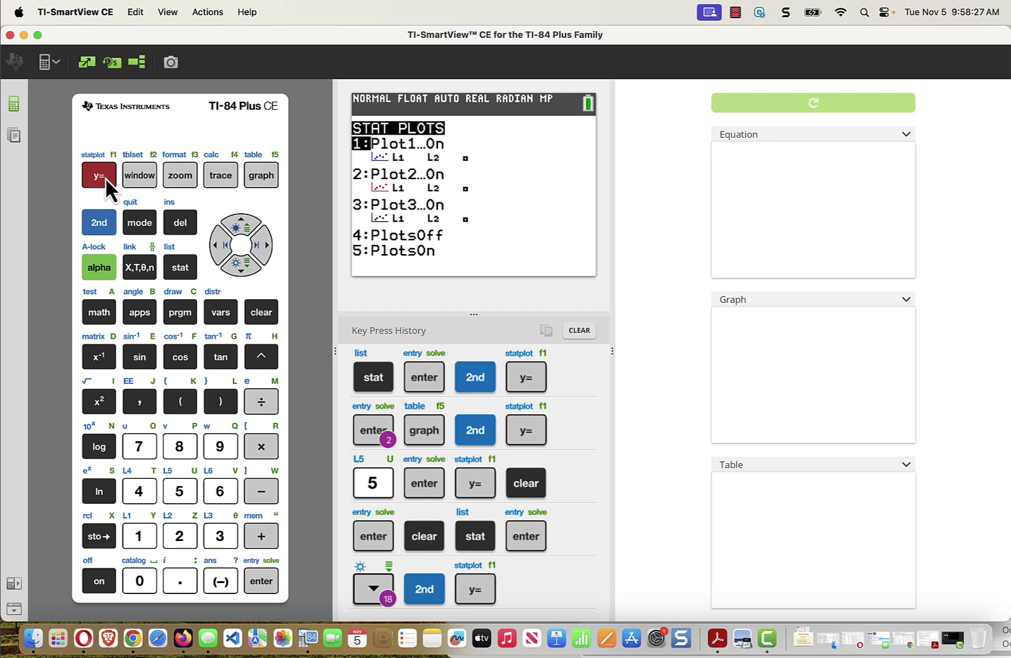
pyautogui.press('Down')
pyautogui.press('Down')
pyautogui.press('Down')
pyautogui.press('Down')
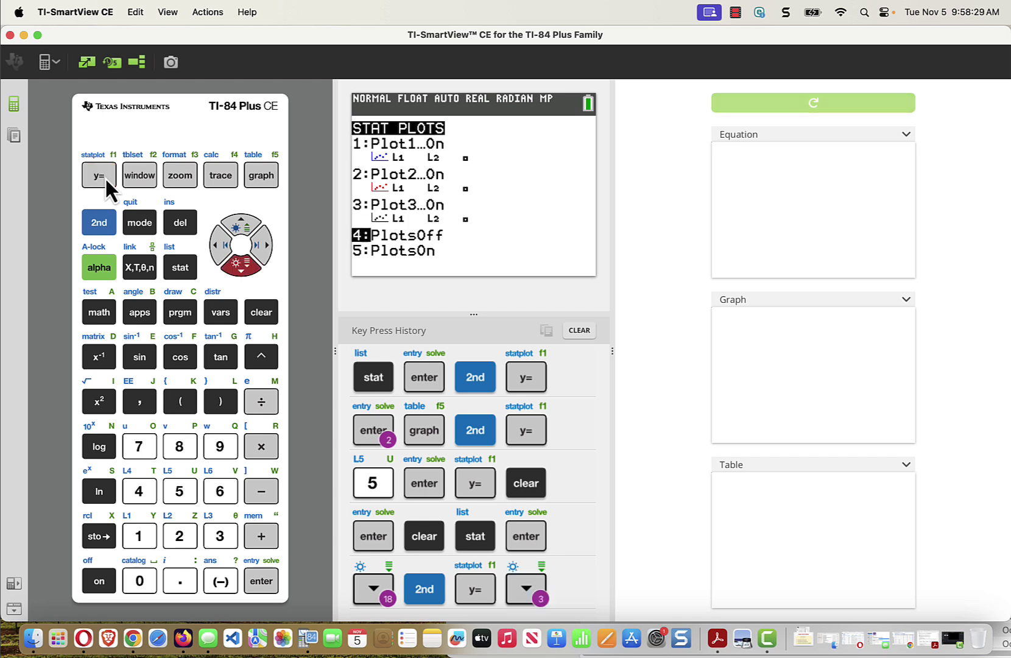
pyautogui.press('Up')
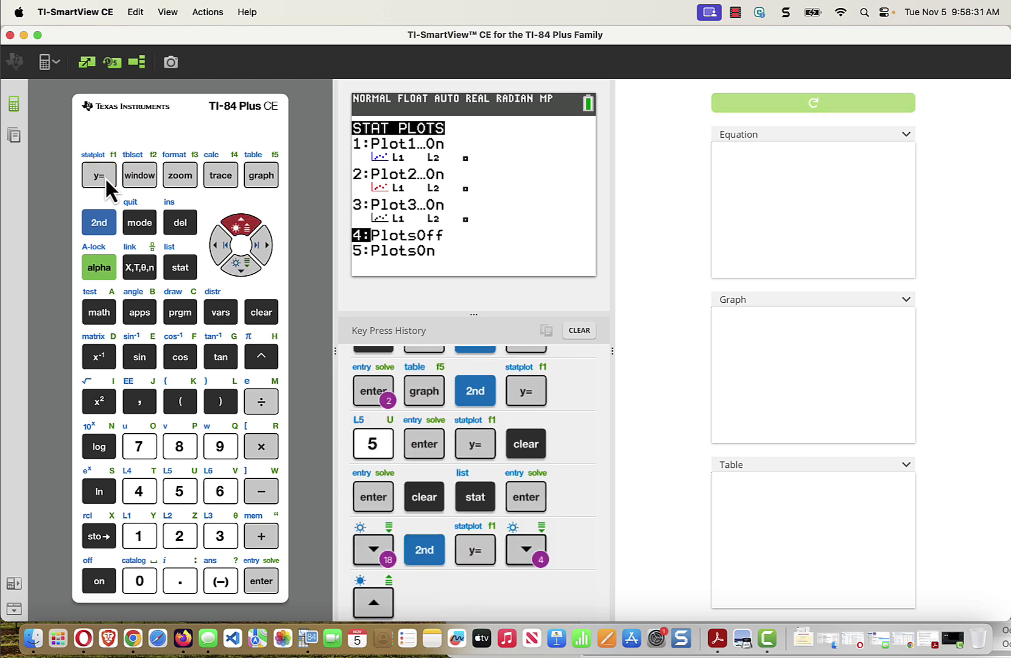
pyautogui.press('Return')
pyautogui.press('Return')
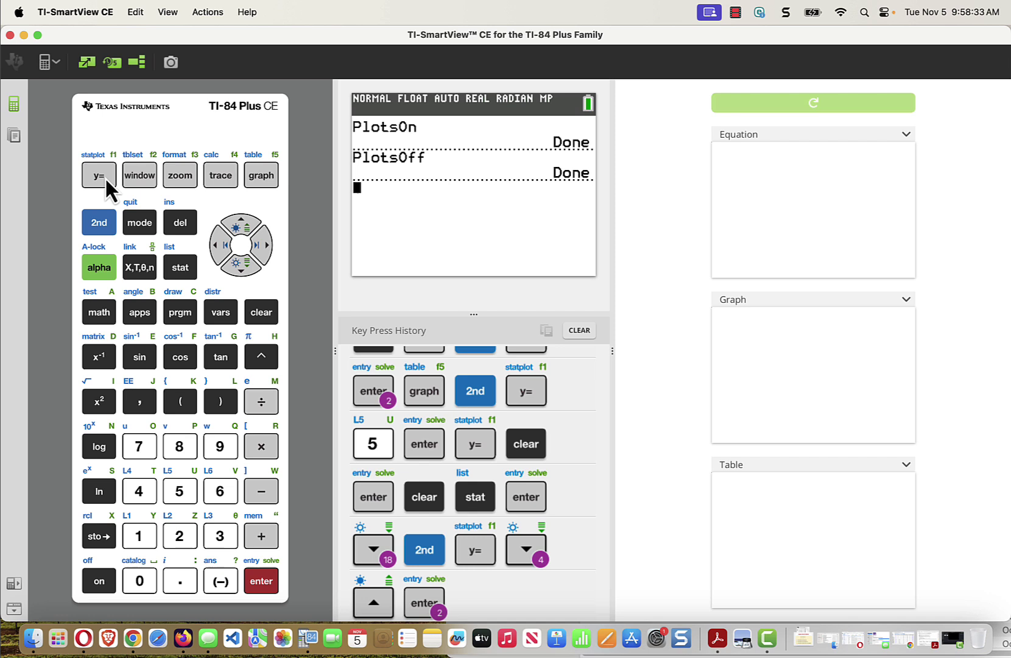
# Turn Plot1 on as a scatter plot with Xlist L1 and Ylist L2.
pyautogui.click(104, 230)
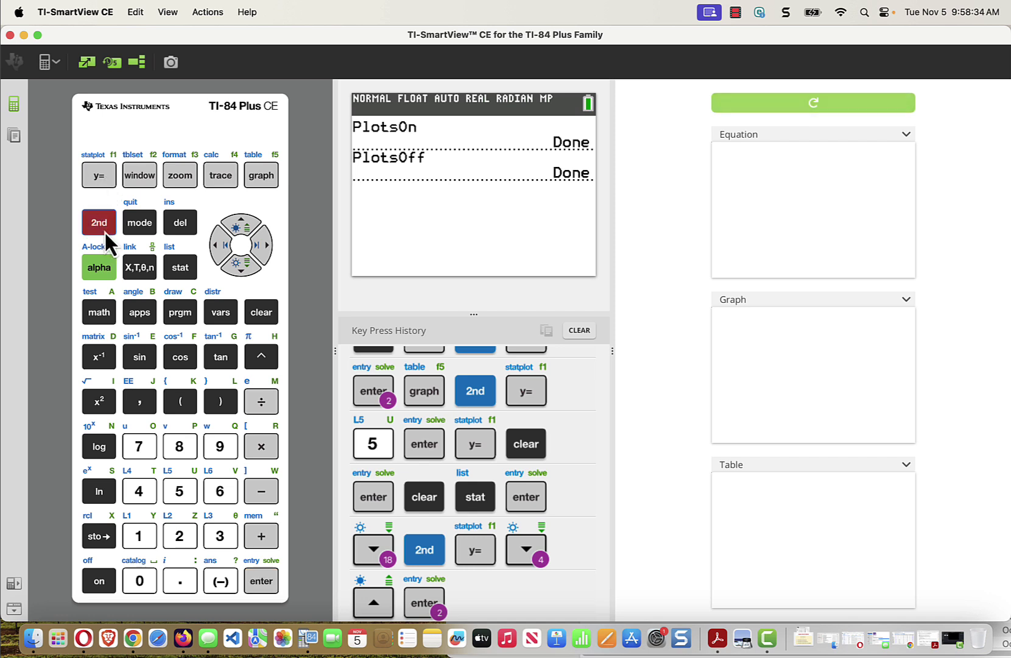
pyautogui.click(99, 185)
pyautogui.press('Return')
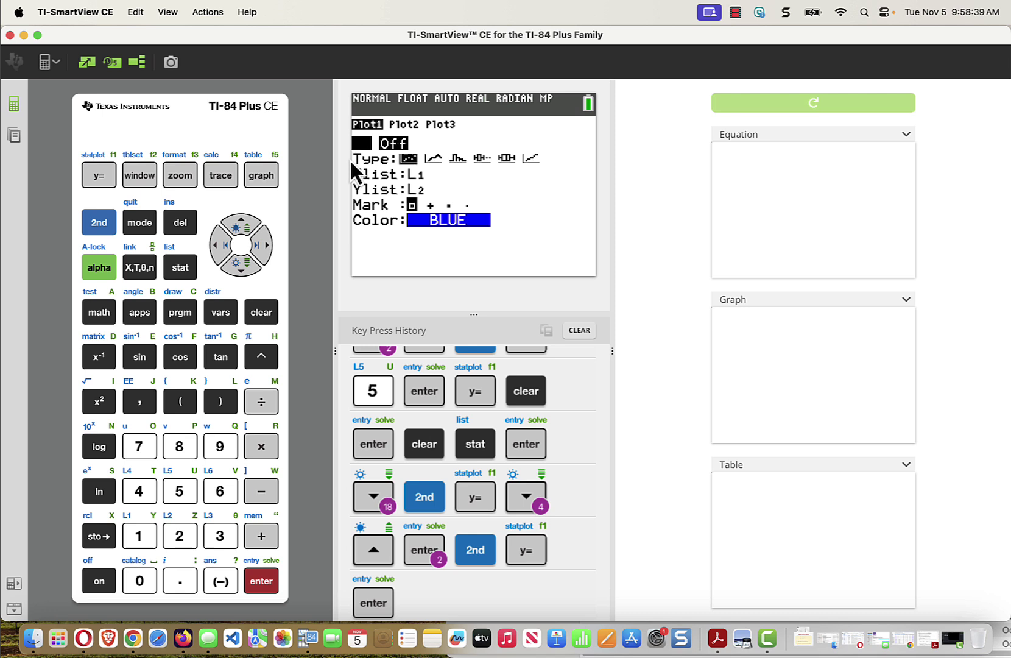
pyautogui.press('Return')
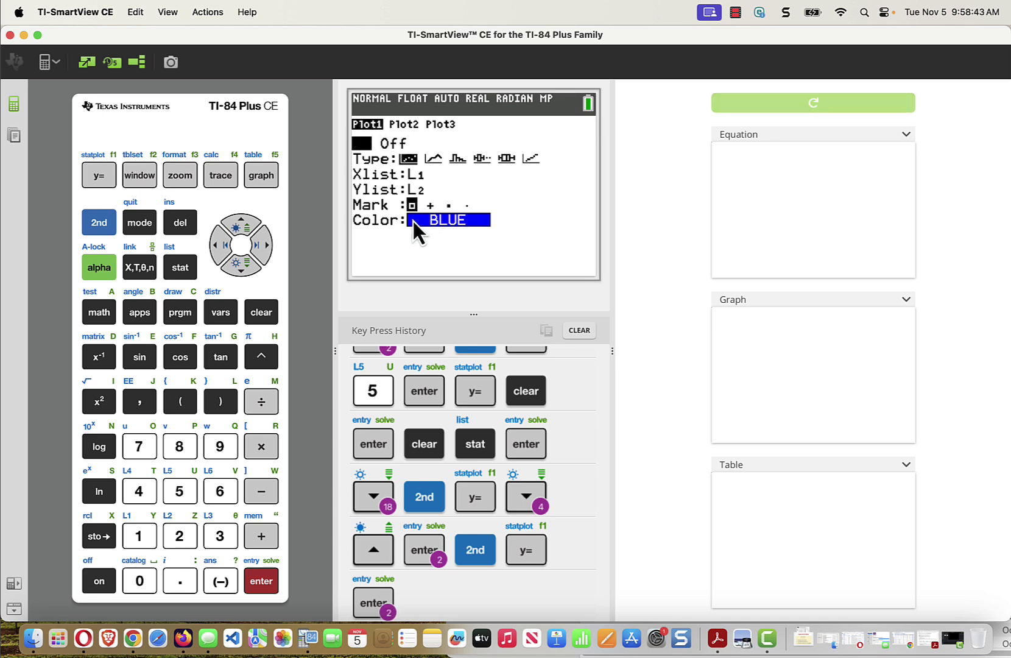
# Graph the scatter plot, then raise the window's Ymax to 10 and regraph it.
pyautogui.click(263, 176)
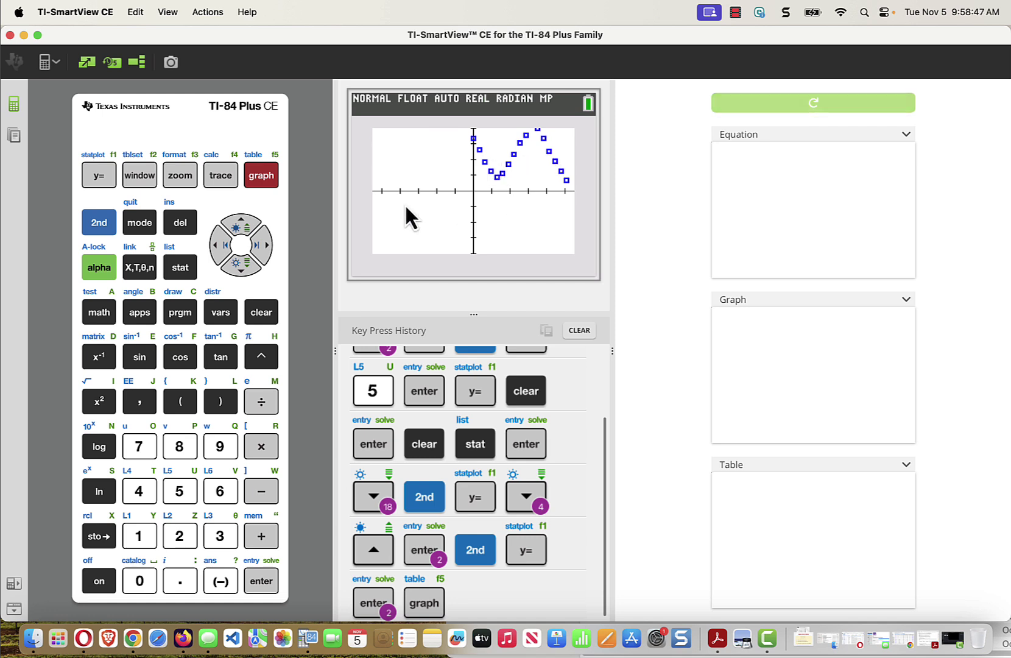
pyautogui.click(144, 178)
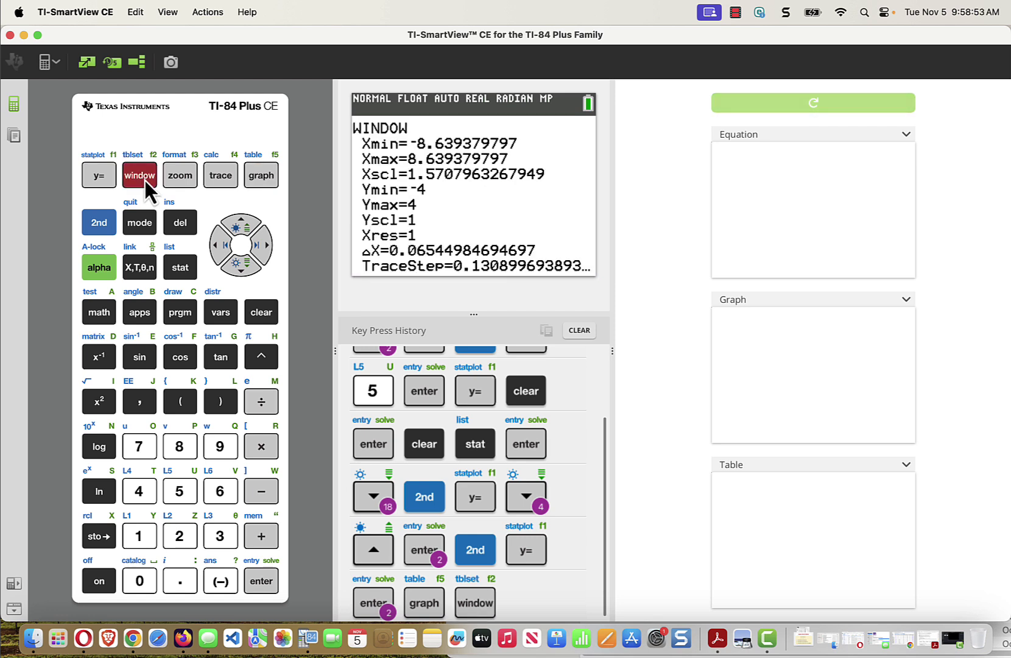
pyautogui.press('Down')
pyautogui.press('Down')
pyautogui.press('Down')
pyautogui.press('Down')
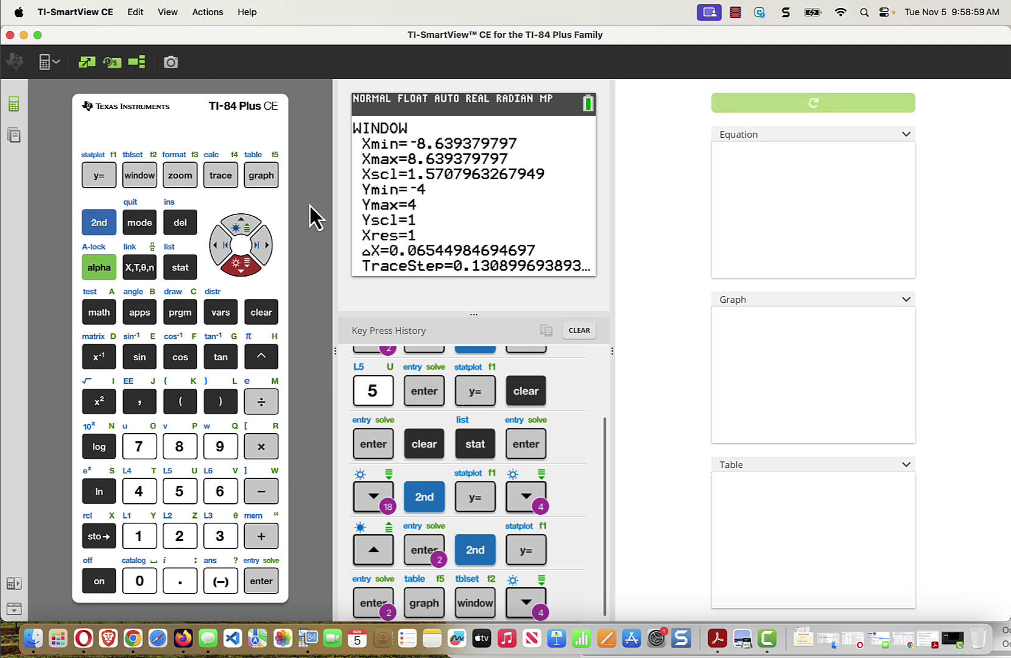
pyautogui.write('10')
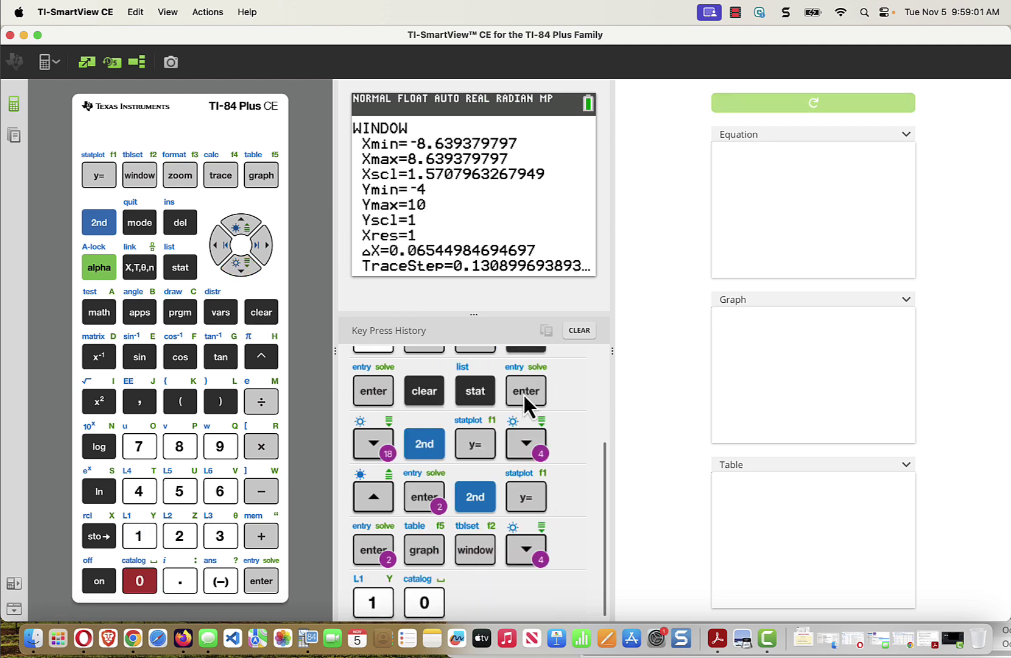
pyautogui.click(528, 393)
pyautogui.click(271, 179)
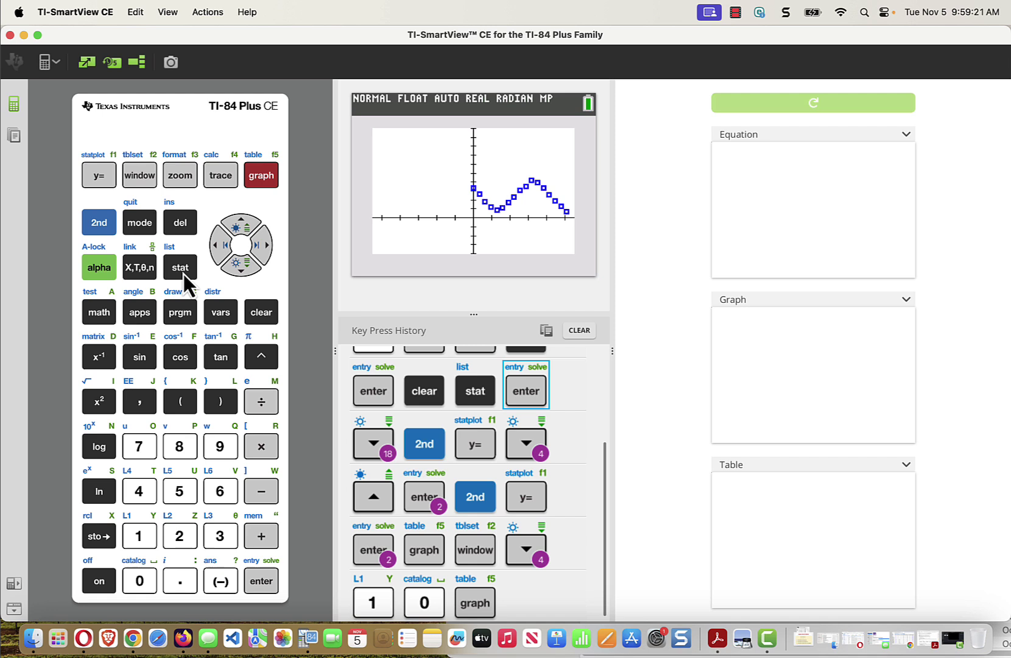
# Clear the key press history and open STAT CALC 6:CubicReg down to Store RegEQ.
pyautogui.click(576, 331)
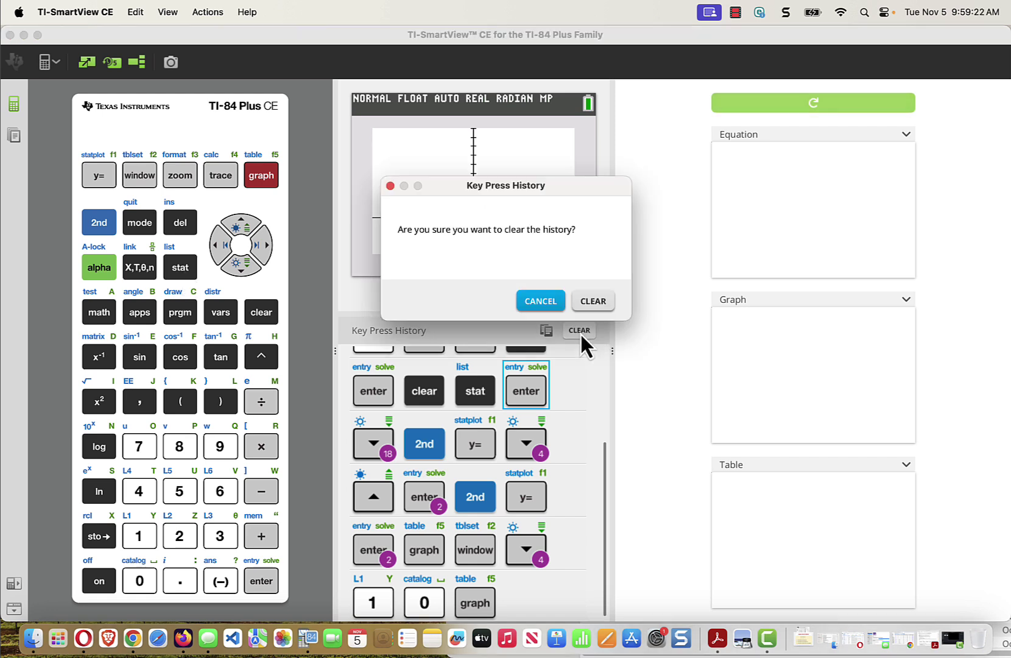
pyautogui.click(590, 300)
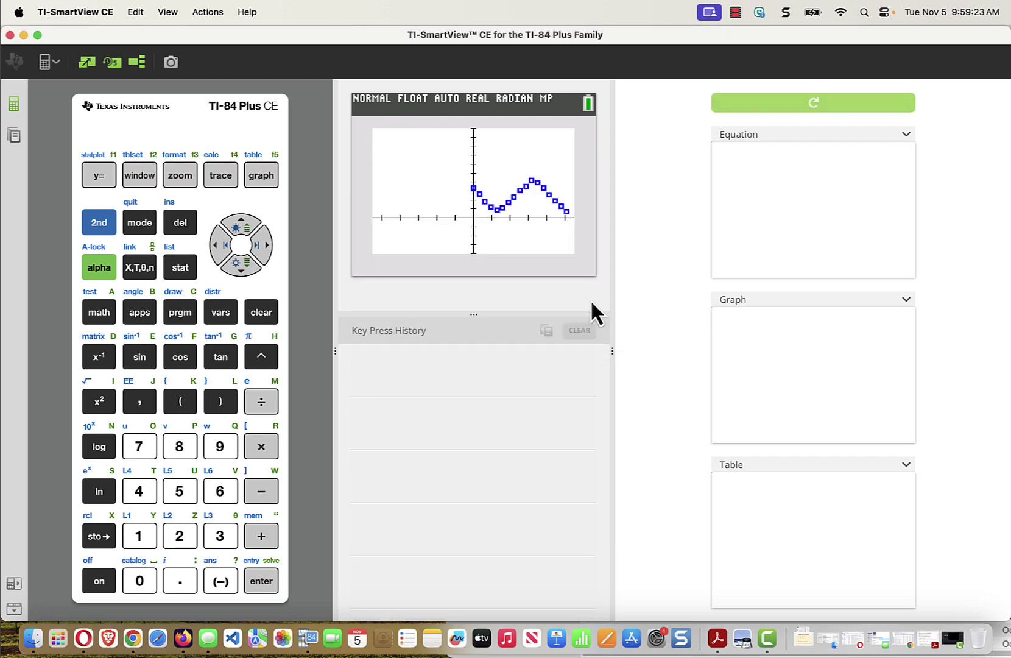
pyautogui.click(186, 270)
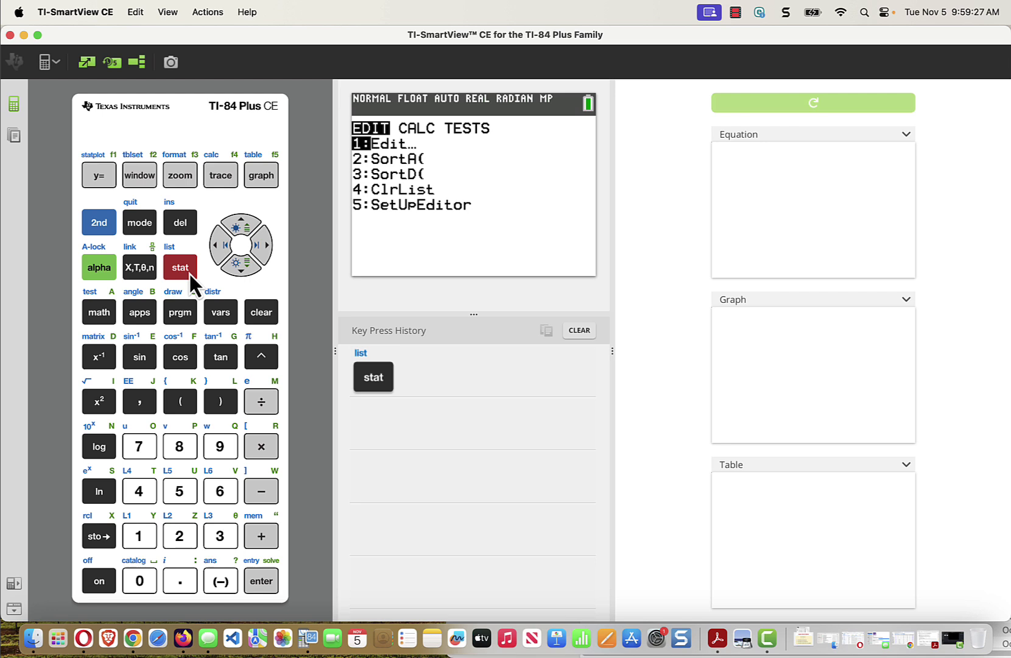
pyautogui.press('Right')
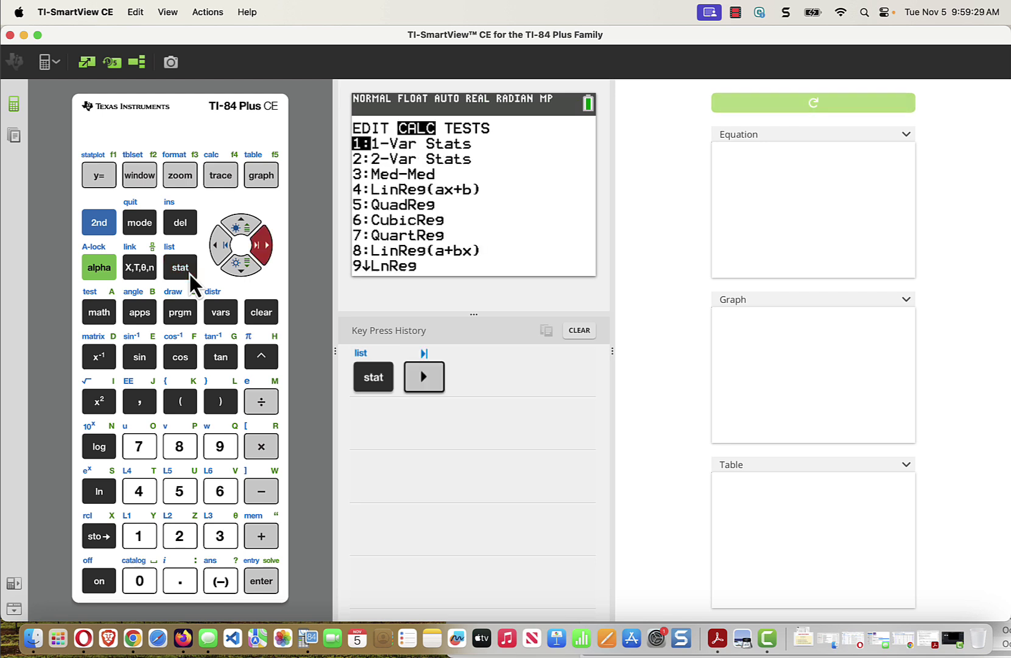
pyautogui.press('Down')
pyautogui.press('Down')
pyautogui.press('Down')
pyautogui.press('Down')
pyautogui.press('Down')
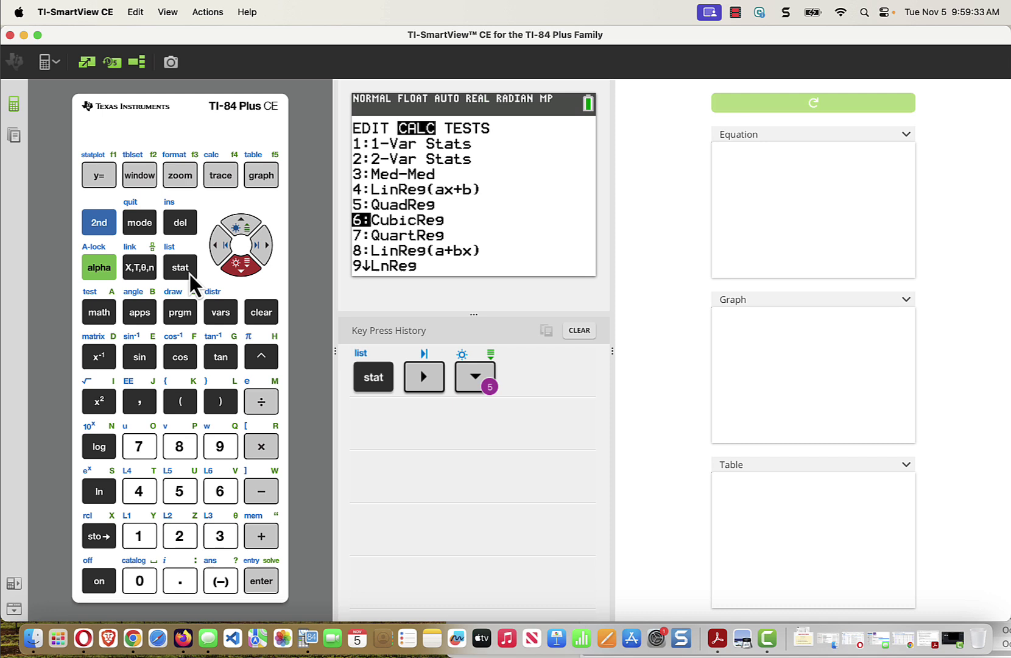
pyautogui.press('Return')
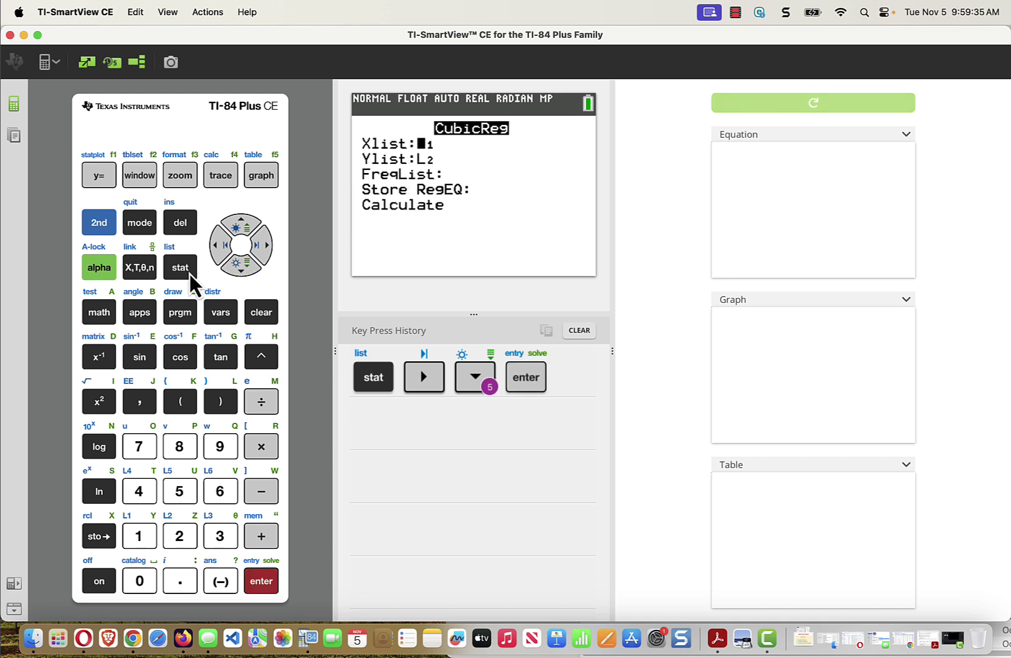
pyautogui.press('Down')
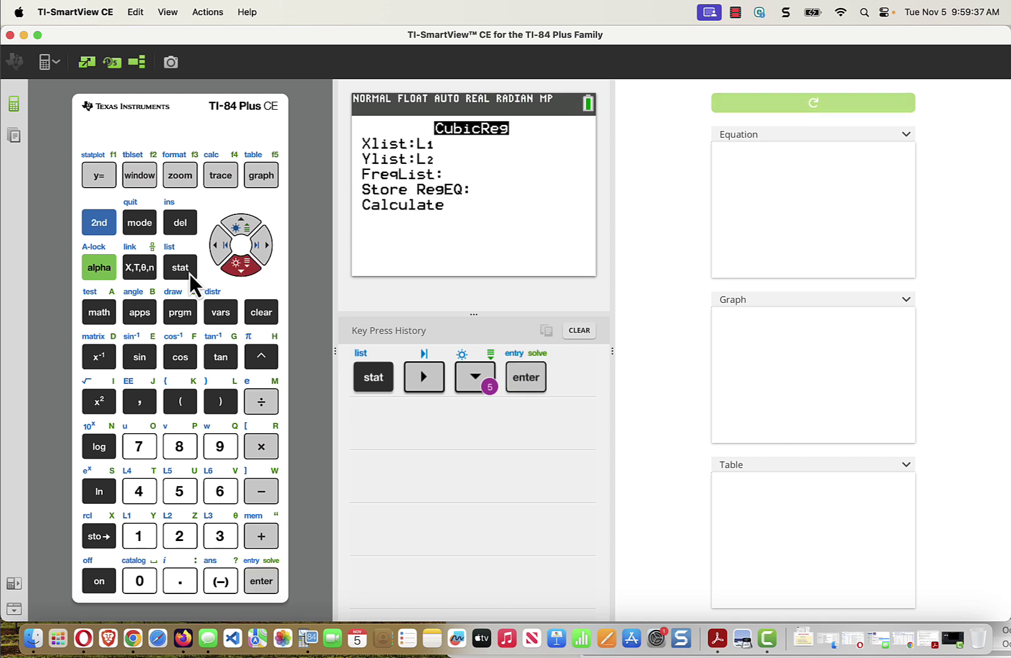
pyautogui.press('Down')
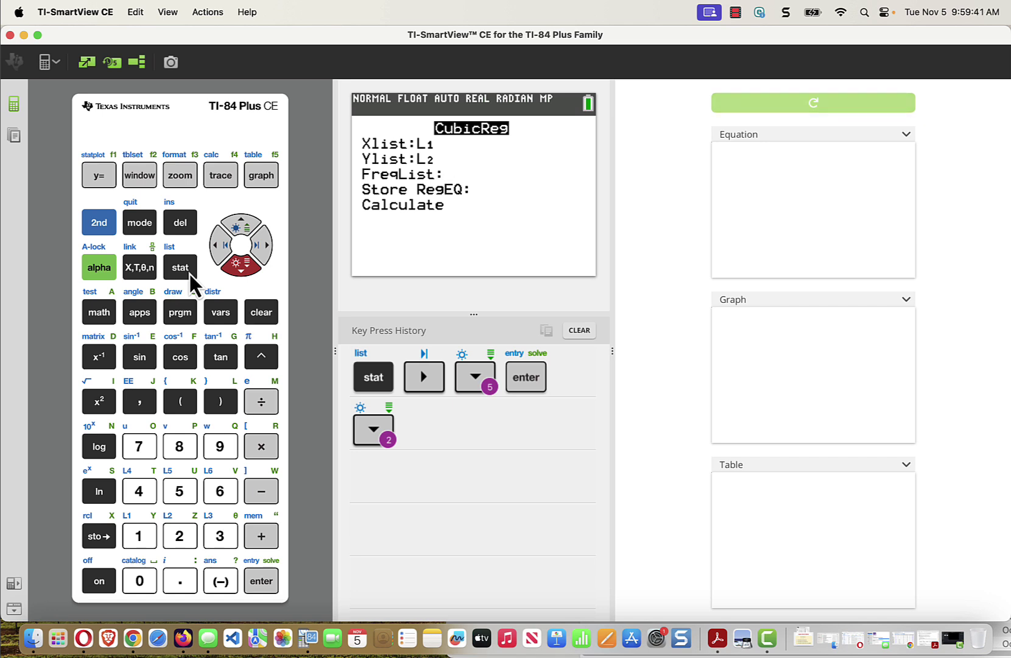
pyautogui.press('Down')
# Set CubicReg's Store RegEQ to Y1 from the Y-VARS function list.
pyautogui.click(222, 318)
pyautogui.press('Right')
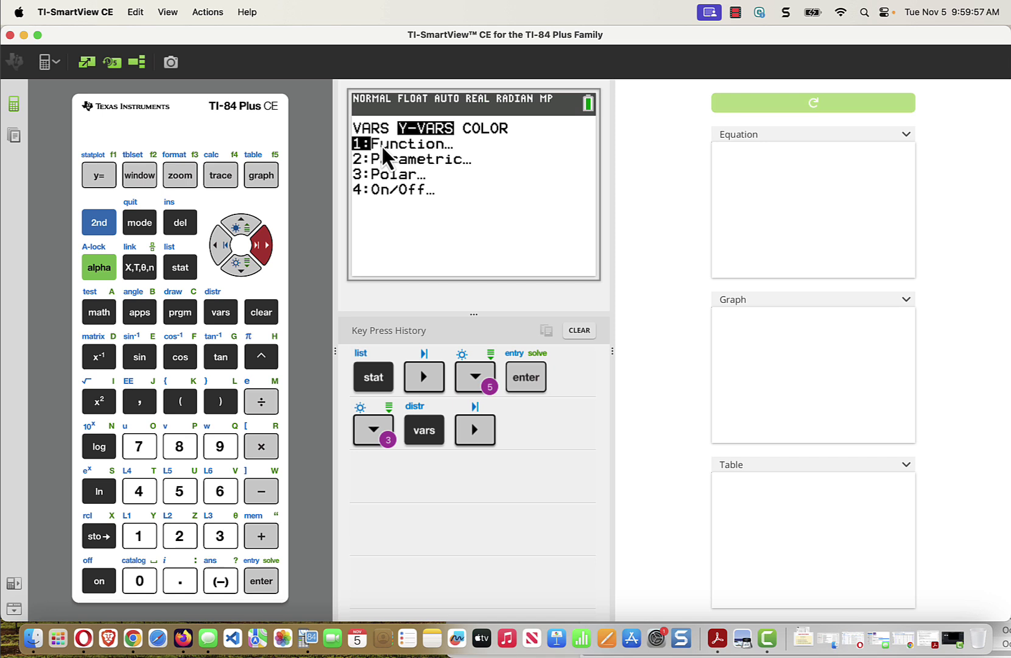
pyautogui.press('Return')
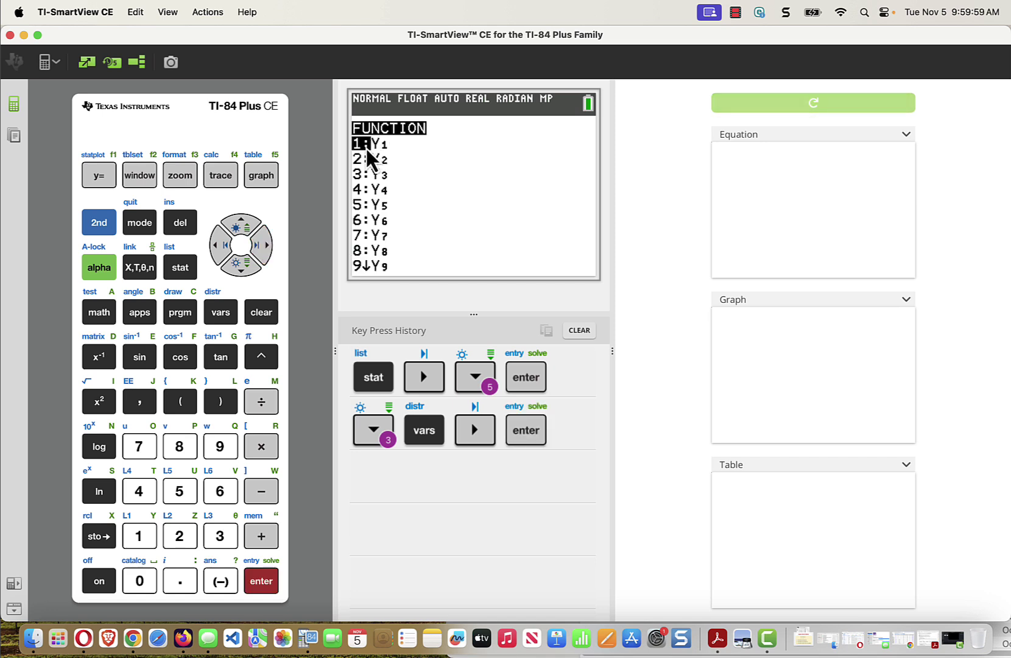
pyautogui.press('Return')
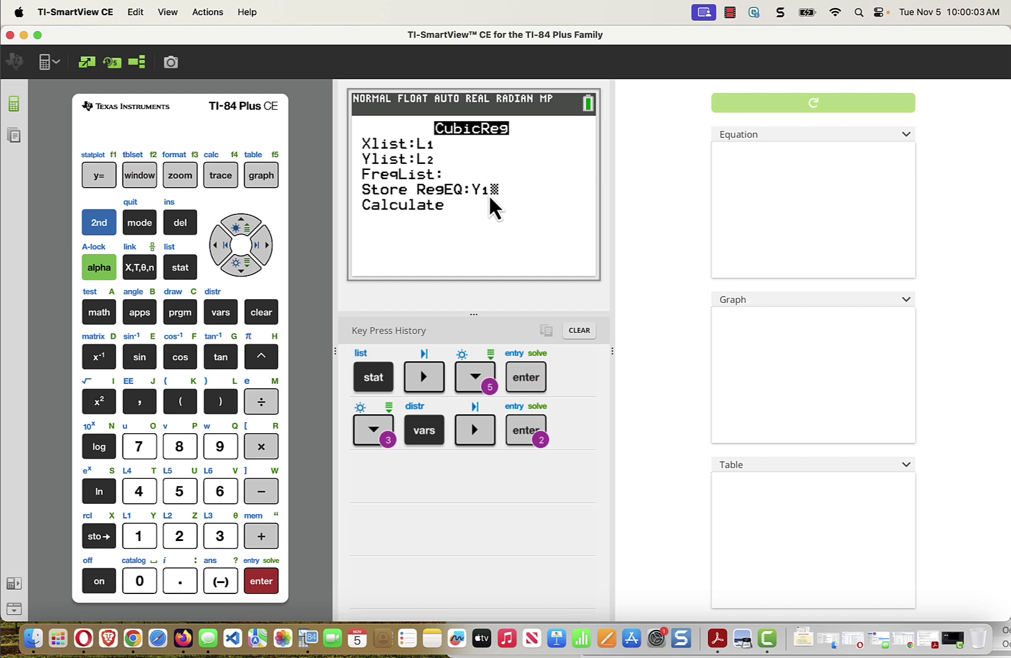
pyautogui.press('BackSpace')
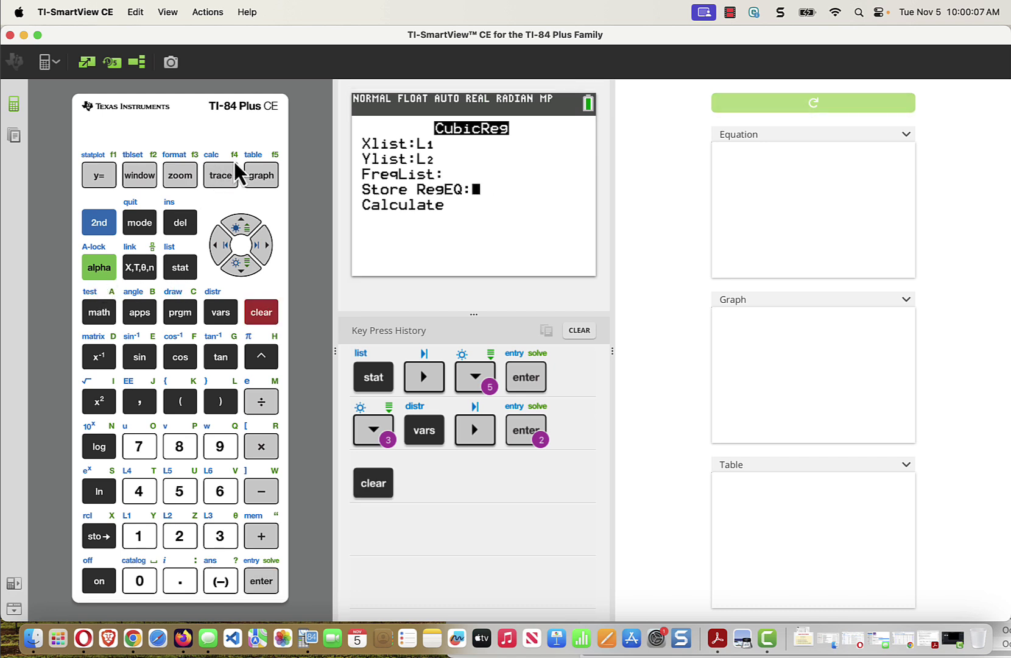
pyautogui.click(101, 270)
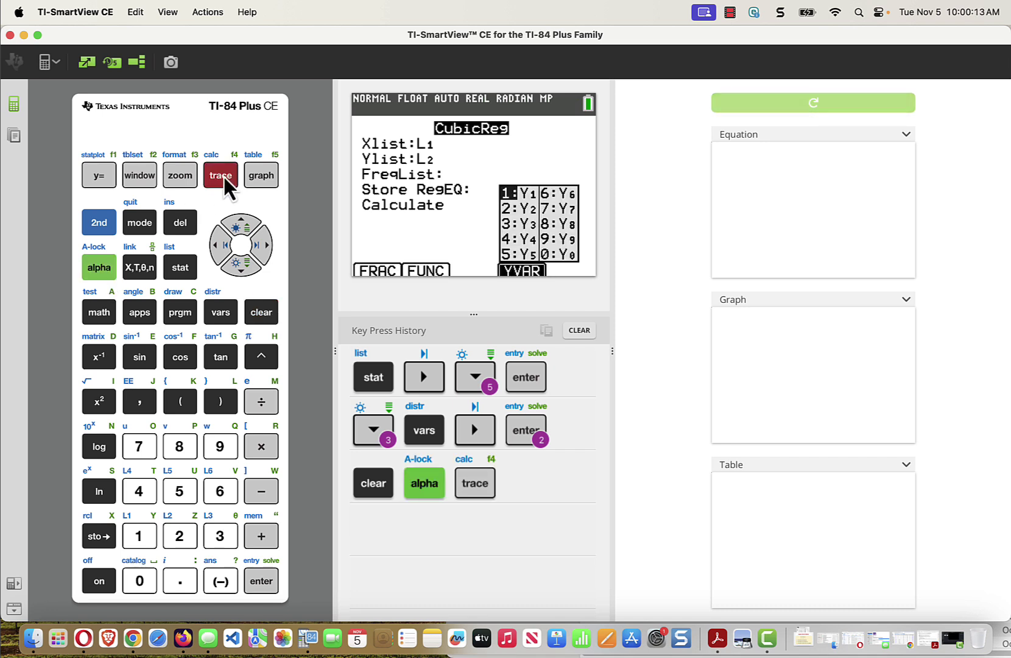
pyautogui.press('Return')
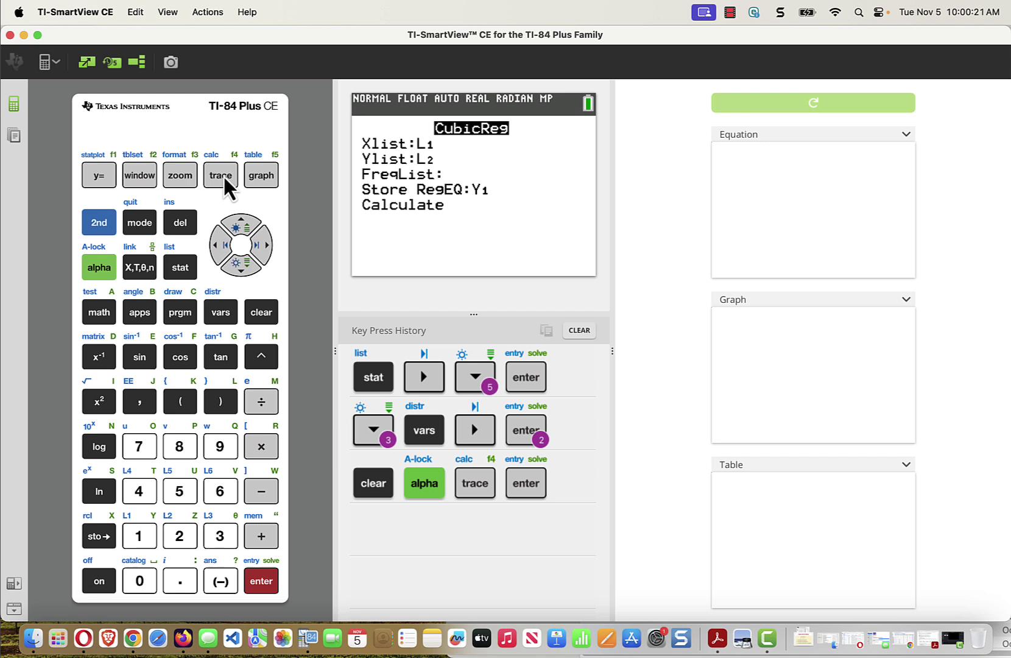
pyautogui.press('Down')
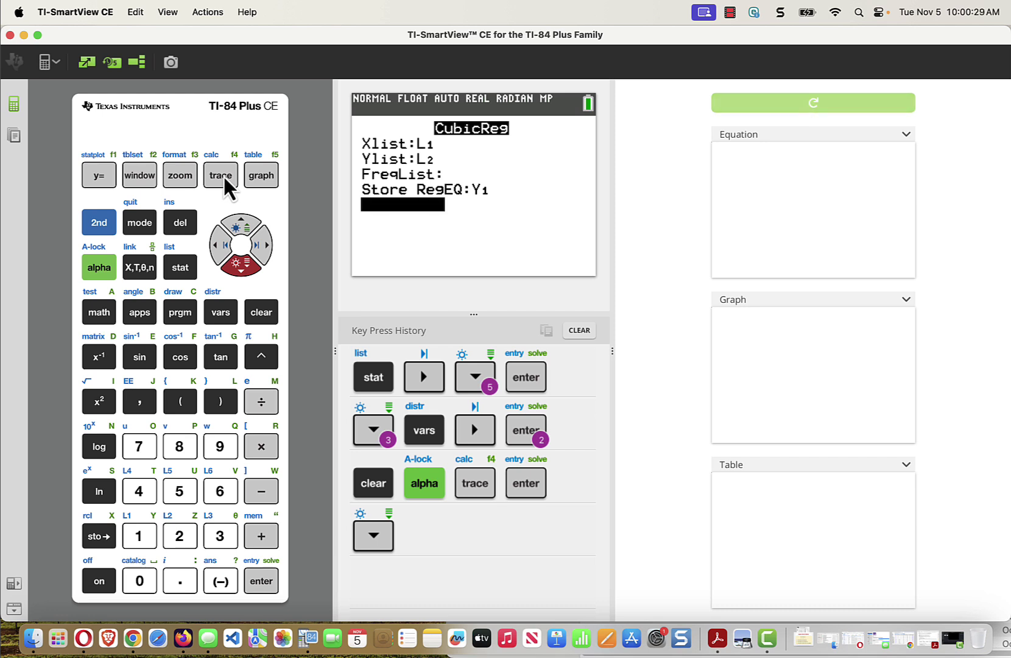
# Calculate the cubic regression, giving a=−0.0821706226, d=3.37619195 and R²=0.851469343.
pyautogui.press('Return')
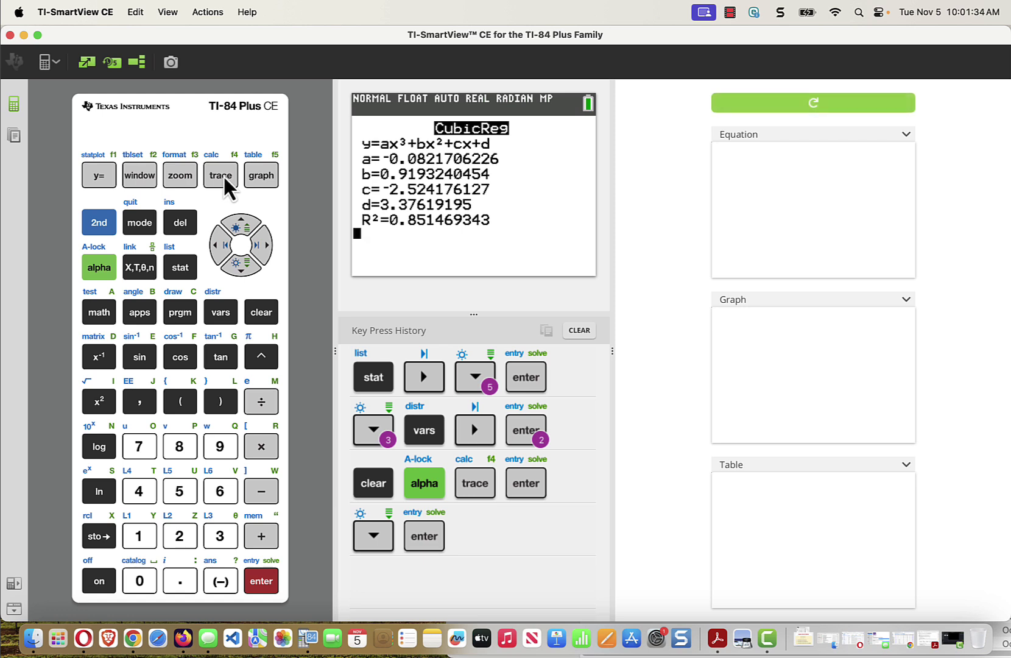
# Graph the Y1 cubic curve over the scatter plot of Sally's distance data.
pyautogui.click(264, 175)
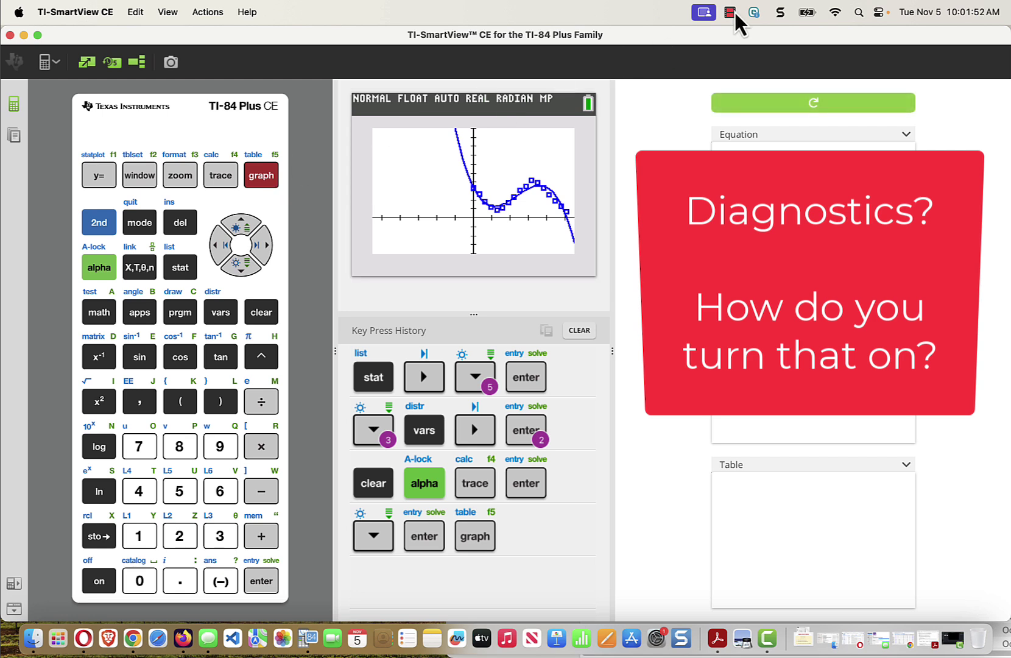
pyautogui.click(731, 11)
pyautogui.click(749, 36)
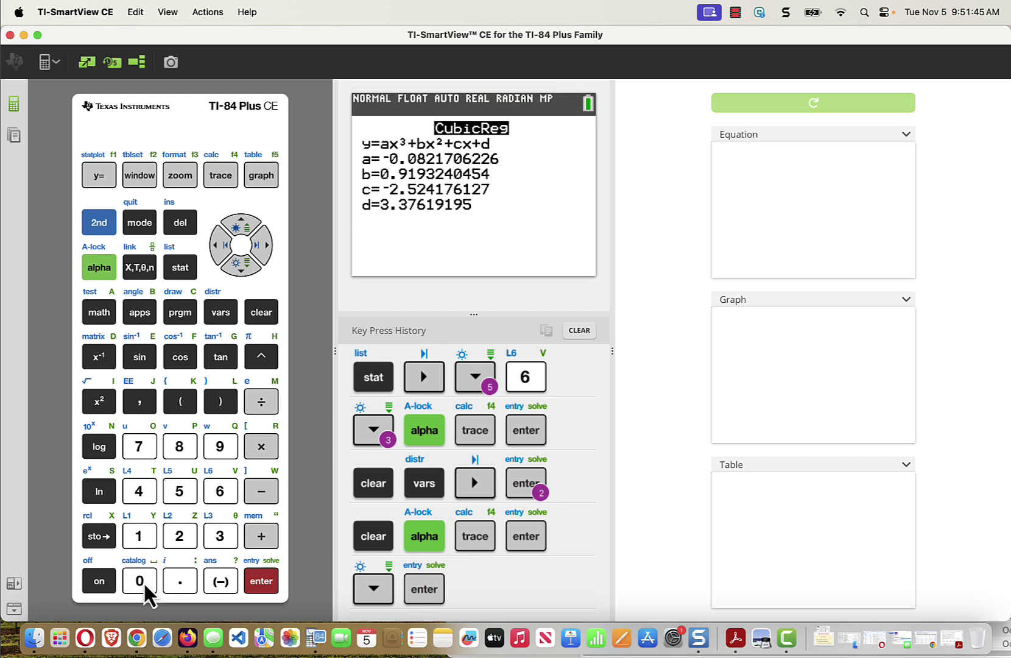
# Run DiagnosticOn from the CATALOG's D commands so regressions report R².
pyautogui.click(97, 226)
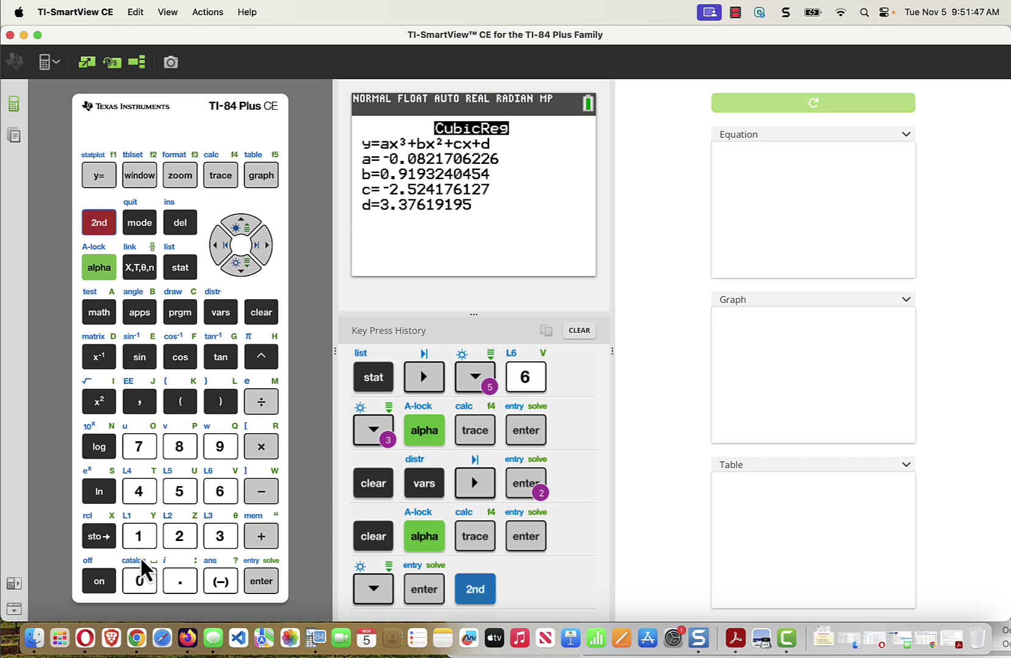
pyautogui.click(137, 582)
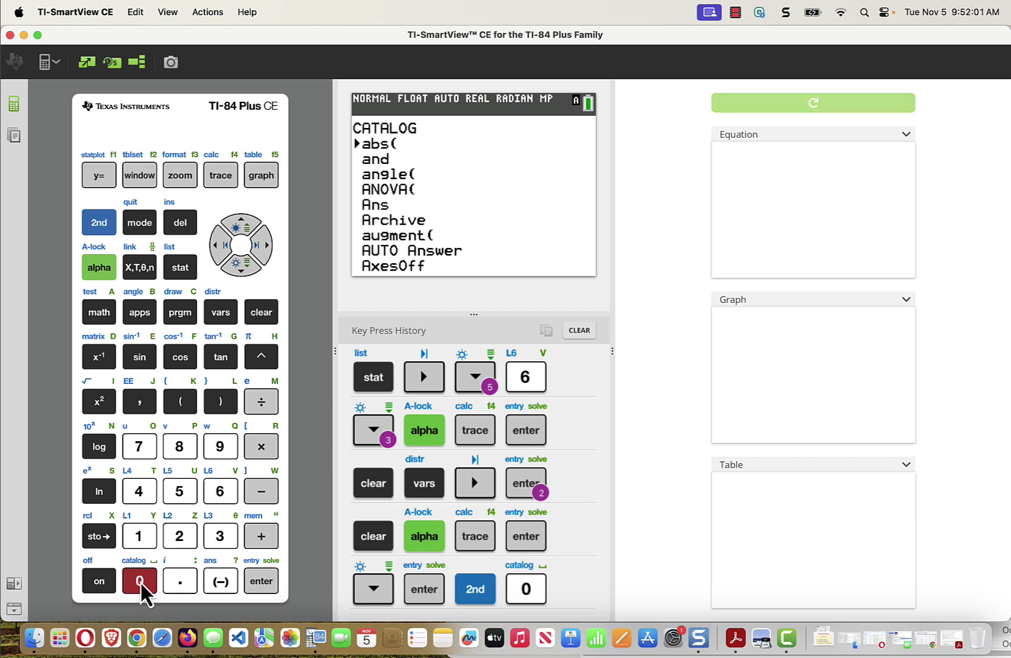
pyautogui.click(99, 361)
pyautogui.press('Down')
pyautogui.press('Down')
pyautogui.press('Down')
pyautogui.press('Down')
pyautogui.press('Down')
pyautogui.press('Down')
pyautogui.press('Down')
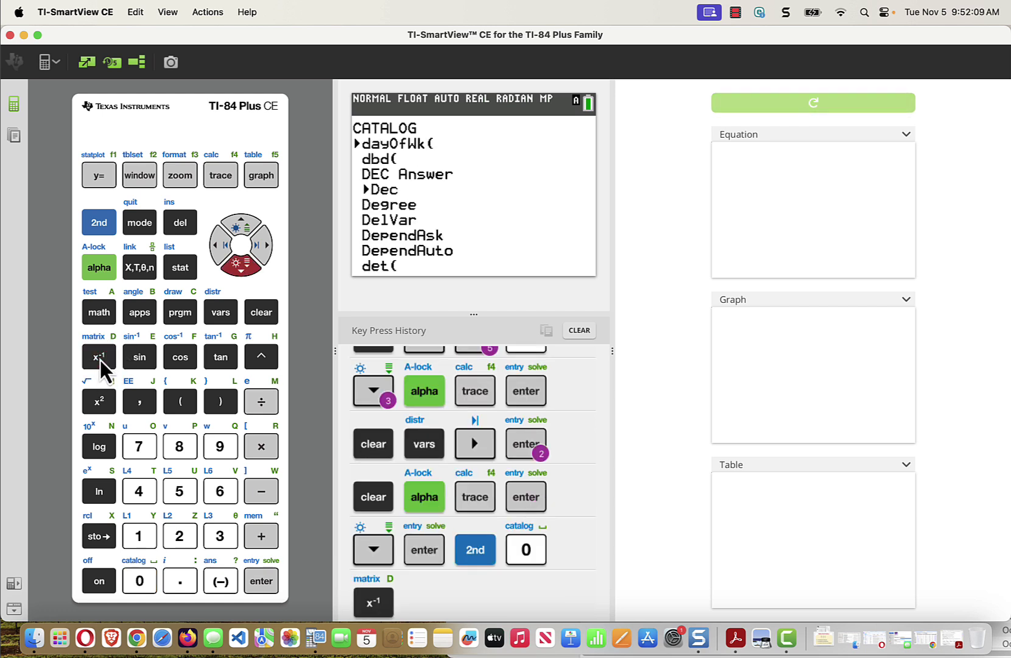
pyautogui.press('Down')
pyautogui.press('Down')
pyautogui.press('Down')
pyautogui.press('Down')
pyautogui.press('Down')
pyautogui.press('Down')
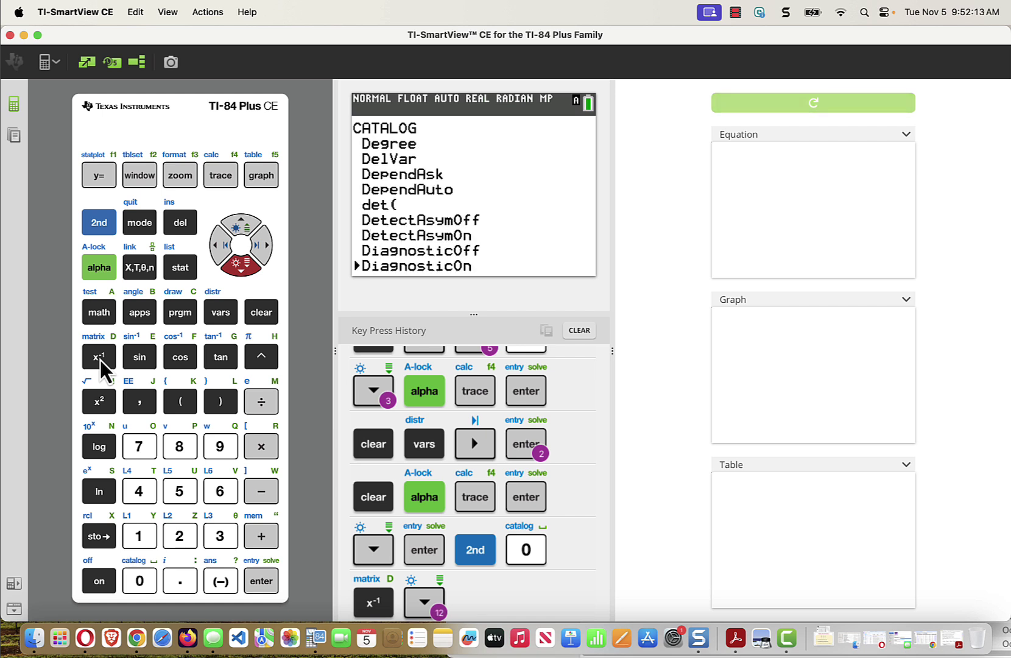
pyautogui.press('Down')
pyautogui.press('Down')
pyautogui.press('Up')
pyautogui.press('Up')
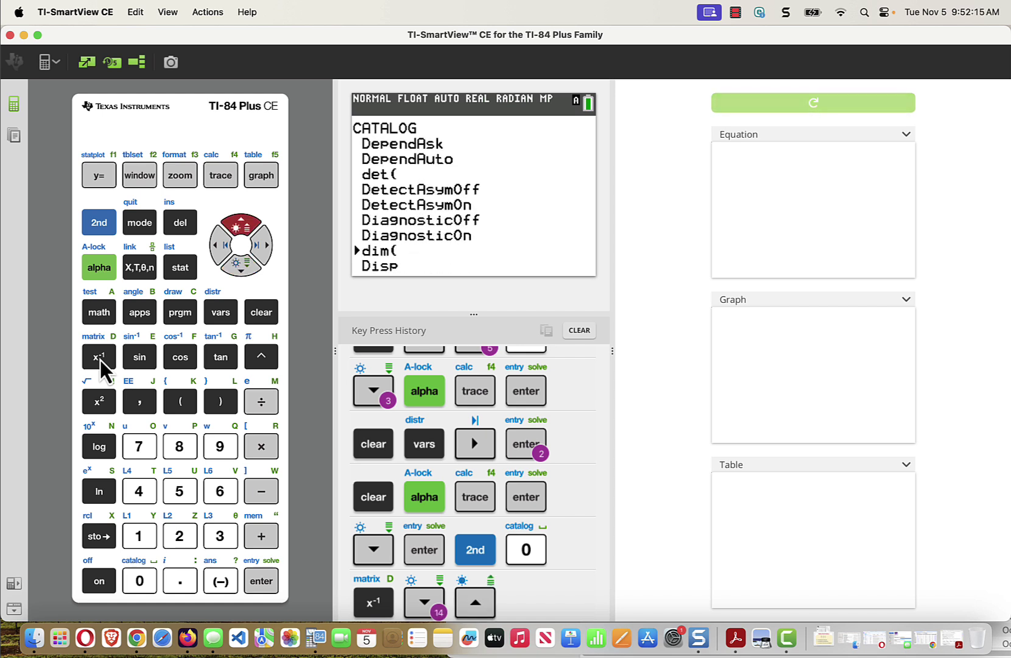
pyautogui.press('Return')
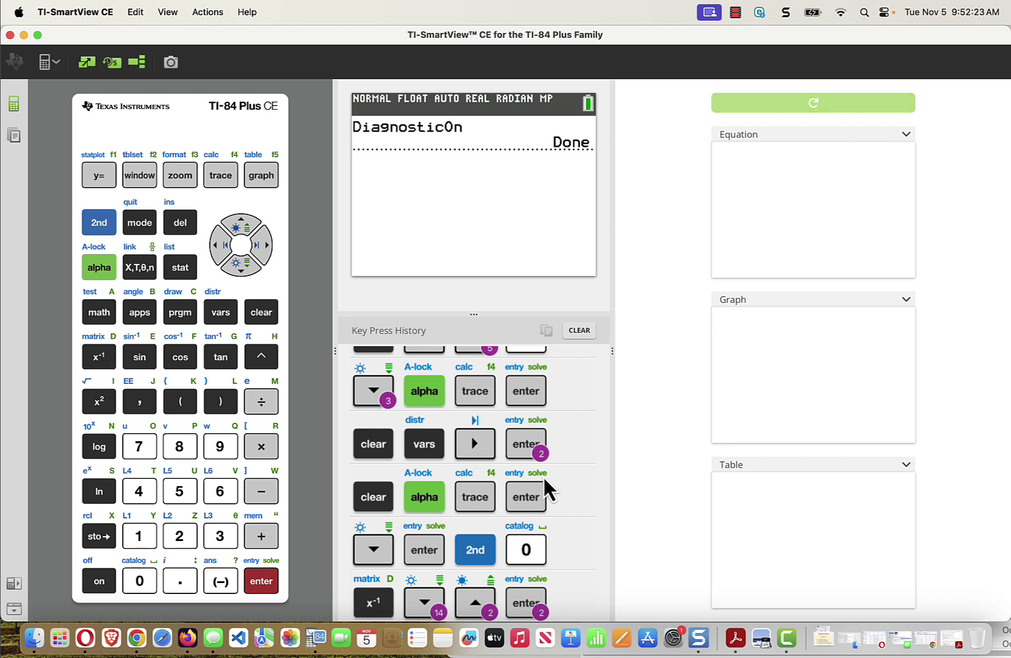
# Clear the key press history and open 6:CubicReg from the STAT CALC menu.
pyautogui.click(579, 331)
pyautogui.click(593, 302)
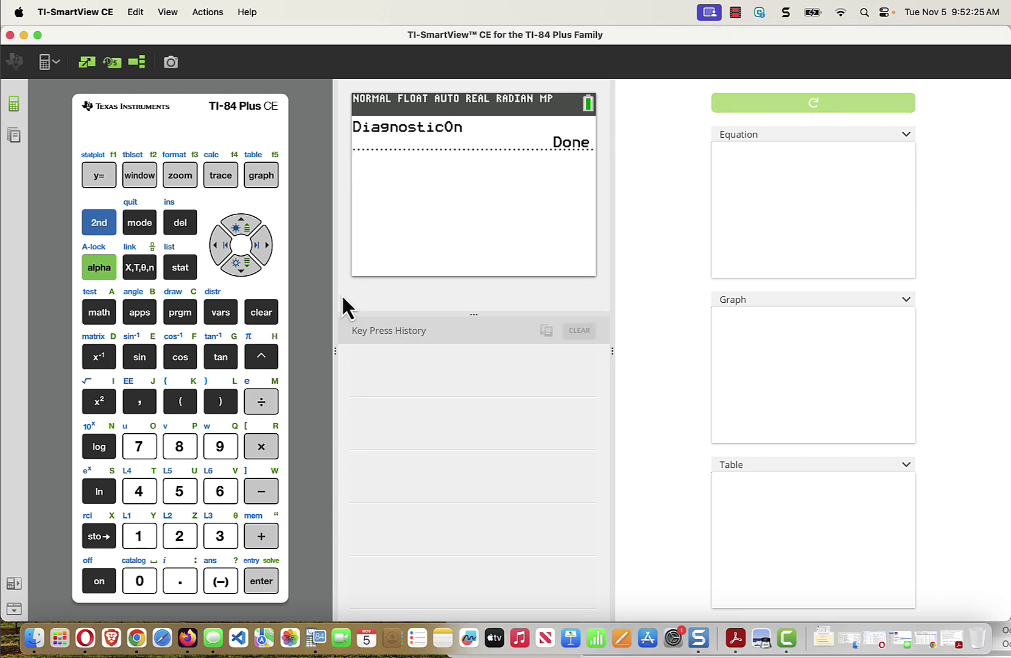
pyautogui.click(186, 271)
pyautogui.press('Right')
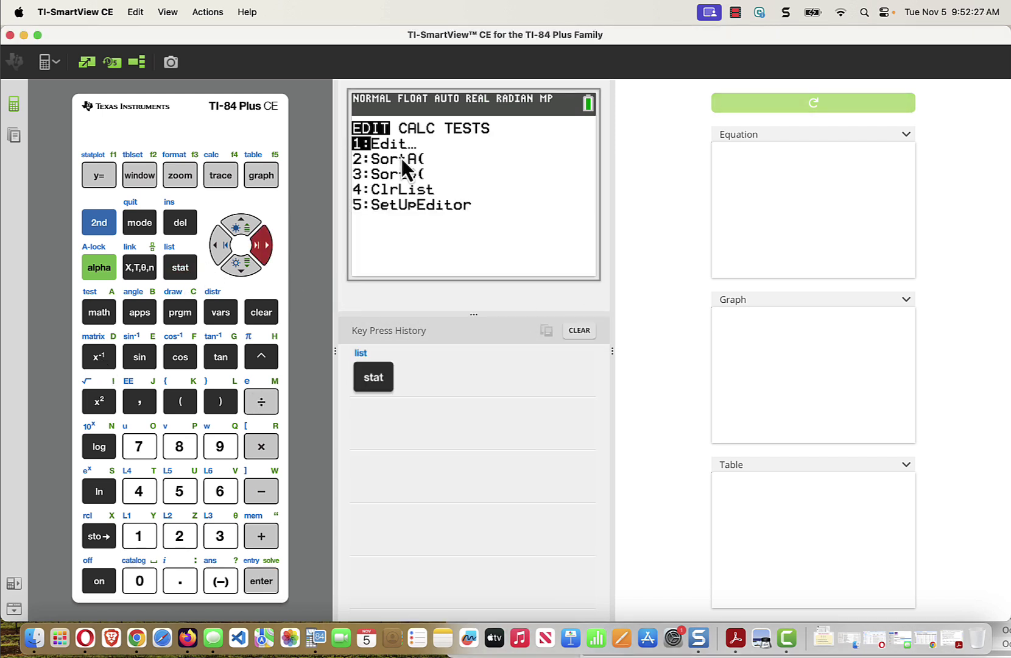
pyautogui.press('Down')
pyautogui.press('Down')
pyautogui.press('Down')
pyautogui.press('Down')
pyautogui.press('Down')
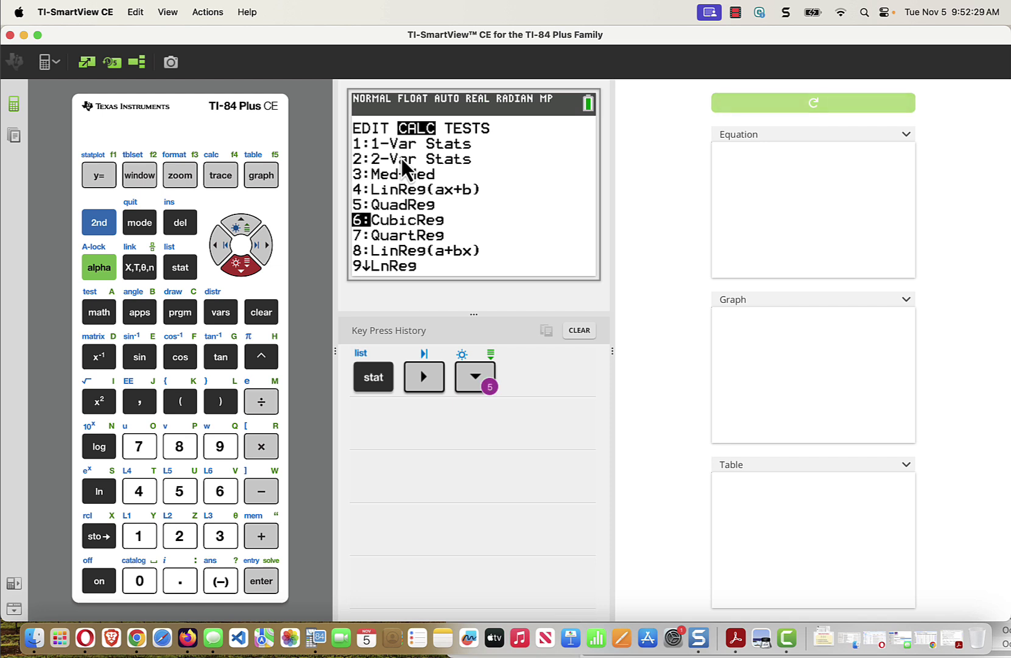
pyautogui.press('Return')
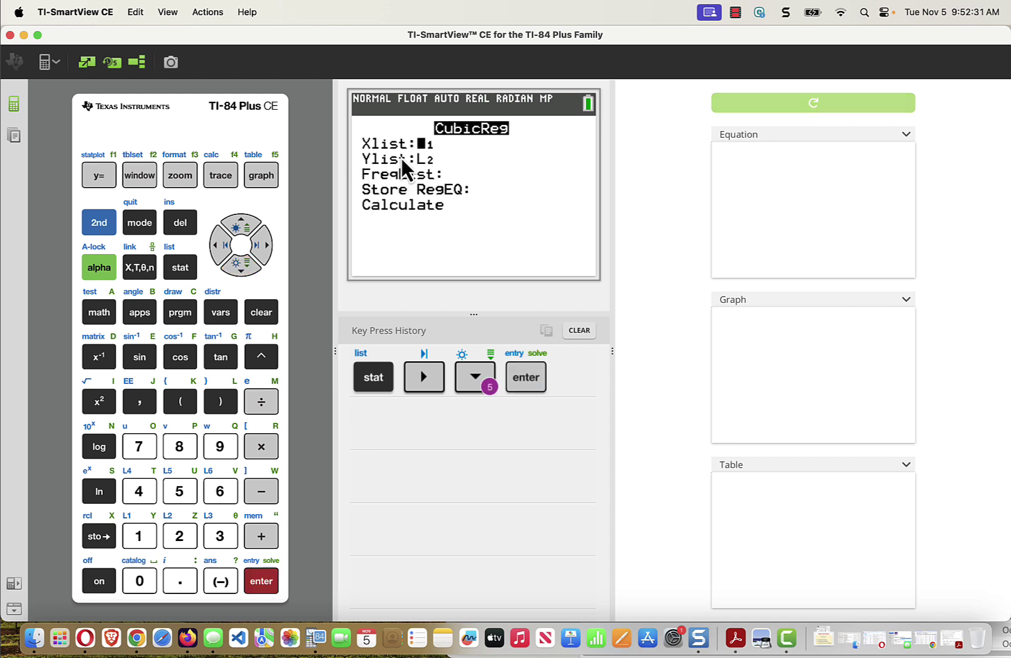
# Set Store RegEQ to Y1 and calculate the cubic regression.
pyautogui.press('Down')
pyautogui.press('Down')
pyautogui.press('Down')
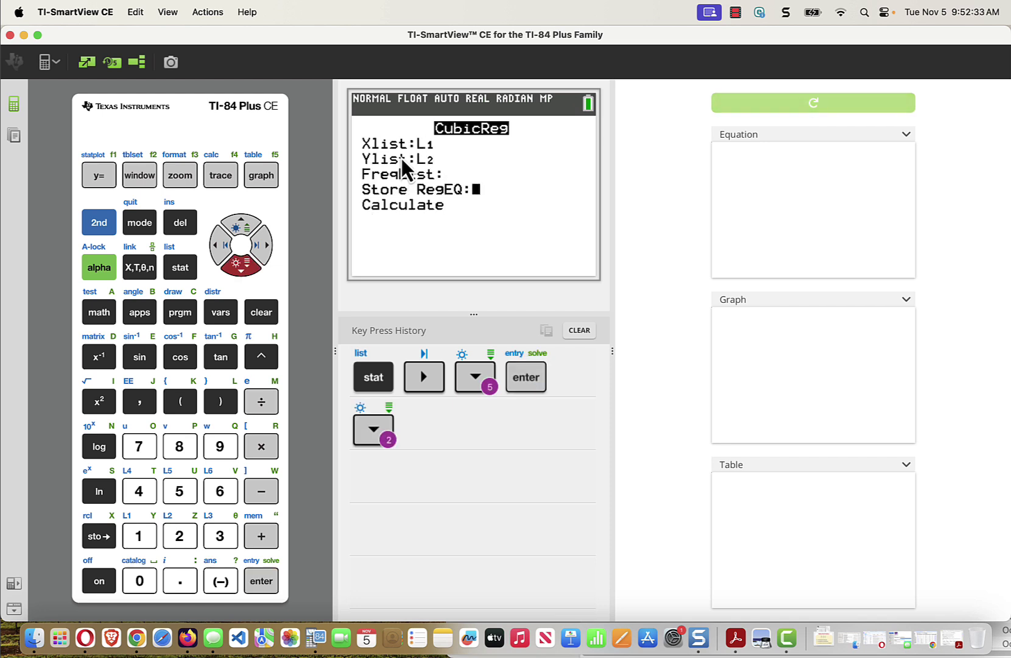
pyautogui.click(90, 272)
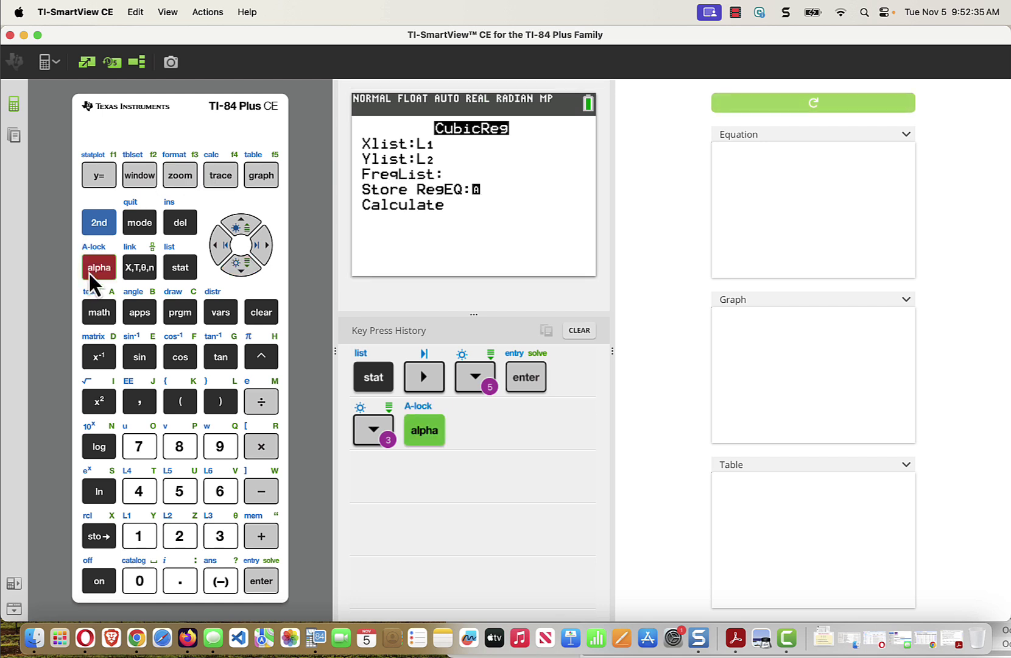
pyautogui.click(225, 171)
pyautogui.press('Return')
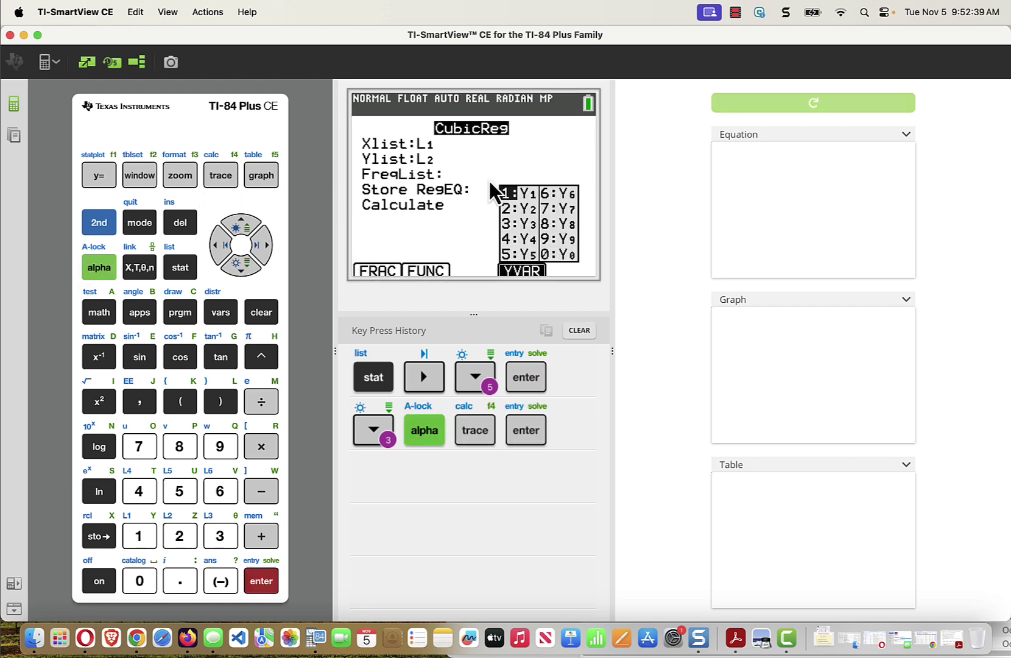
pyautogui.press('Down')
pyautogui.press('Return')
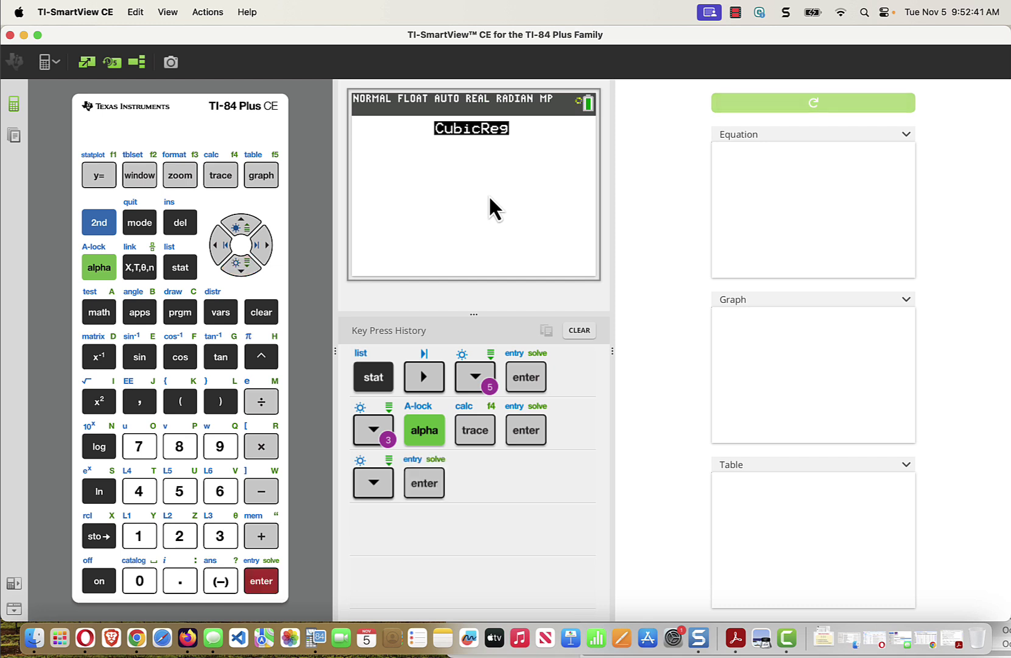